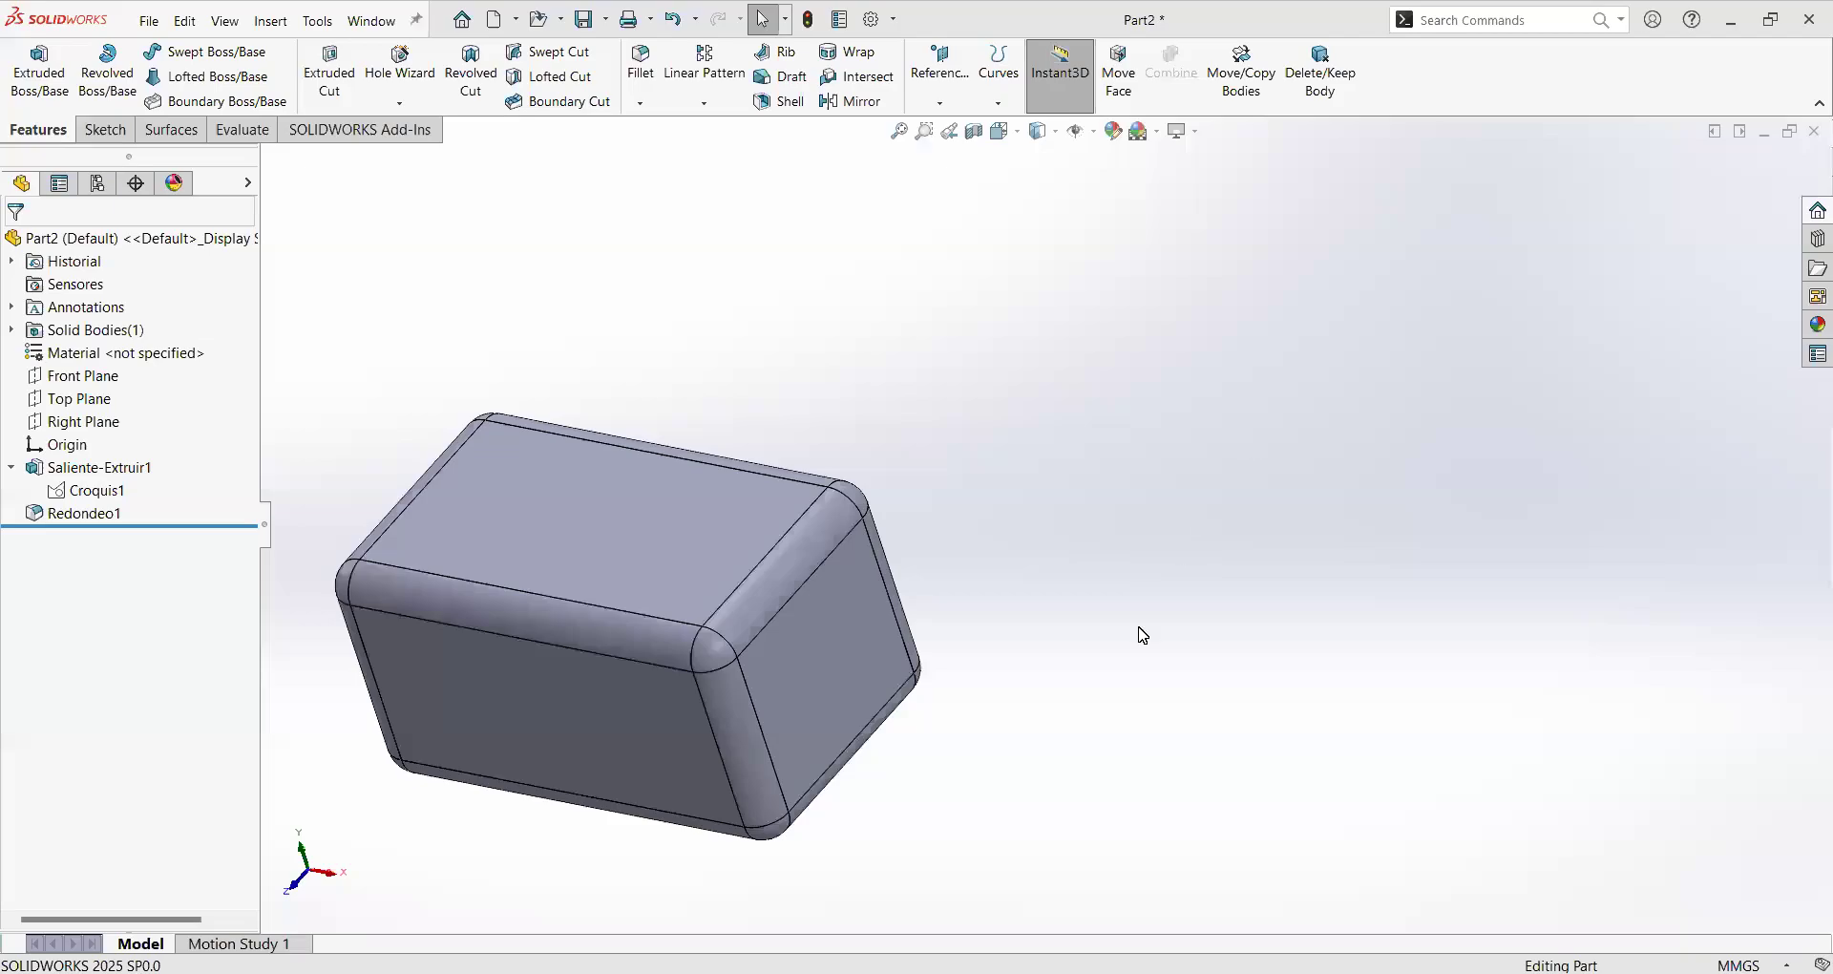
Step: Fit and orbit the box, checking the Croquis1 sketch and the R10.00 Redondeo1 fillet
key(f)
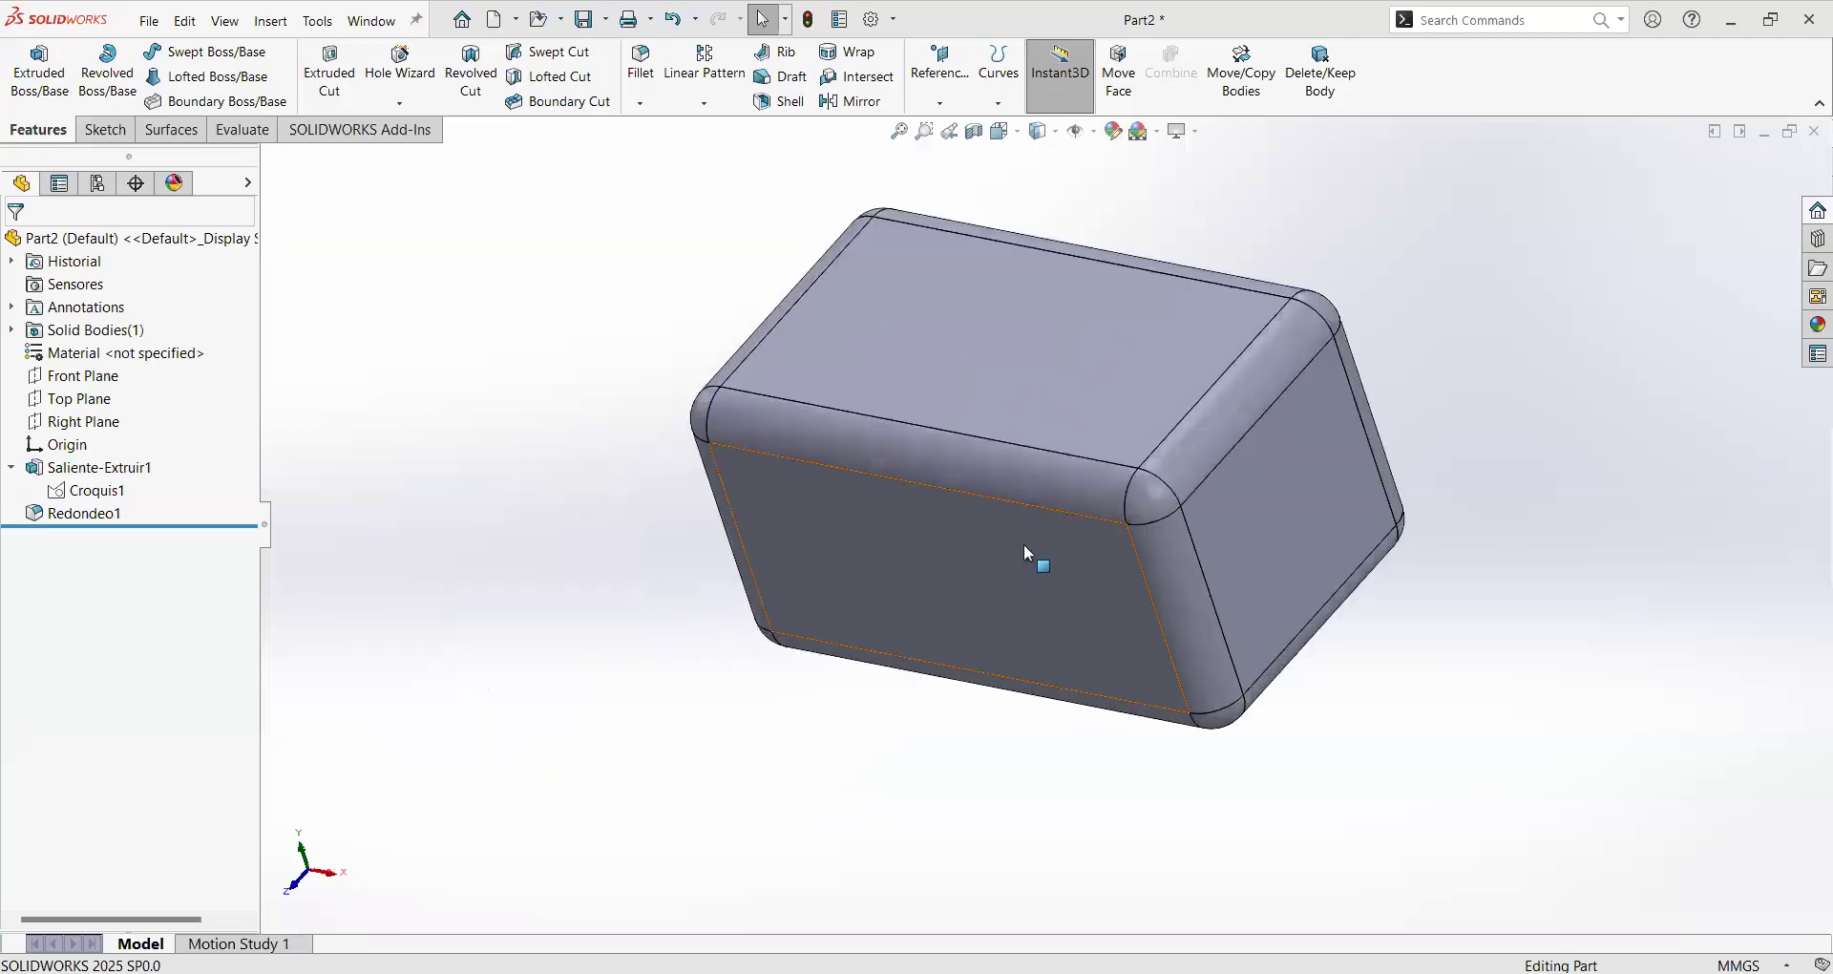
middle_drag(1024, 542, 1318, 439)
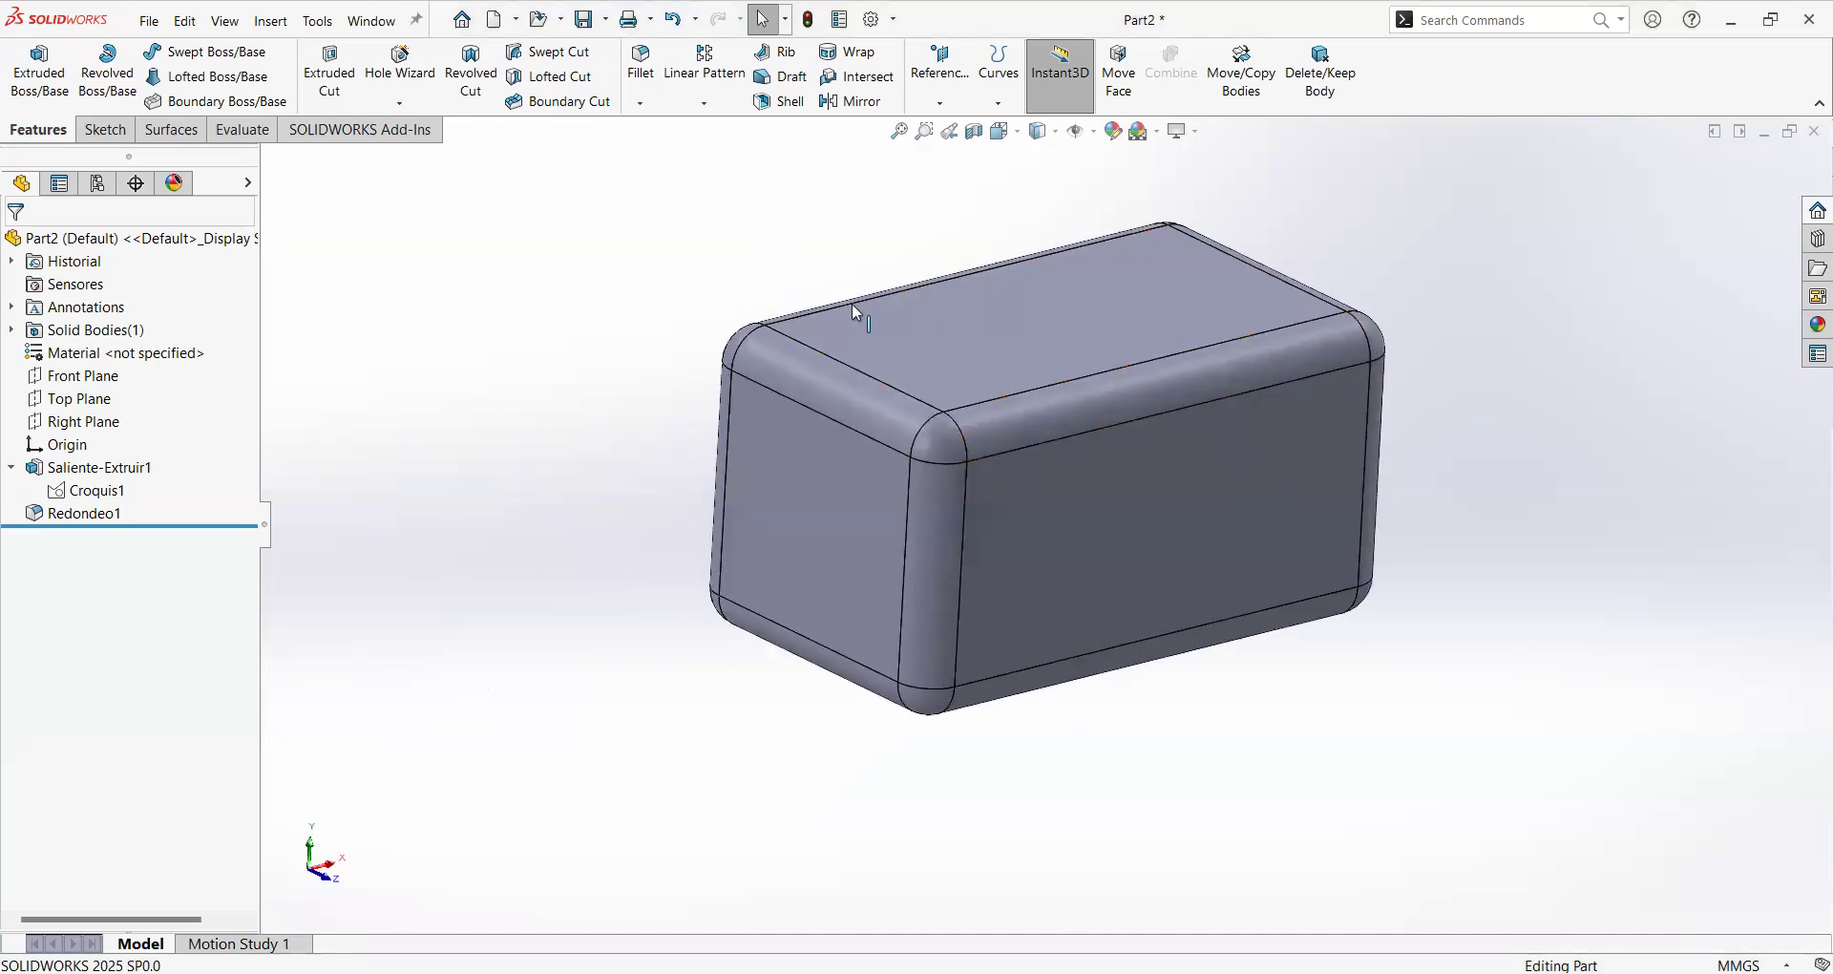
middle_drag(857, 314, 544, 328)
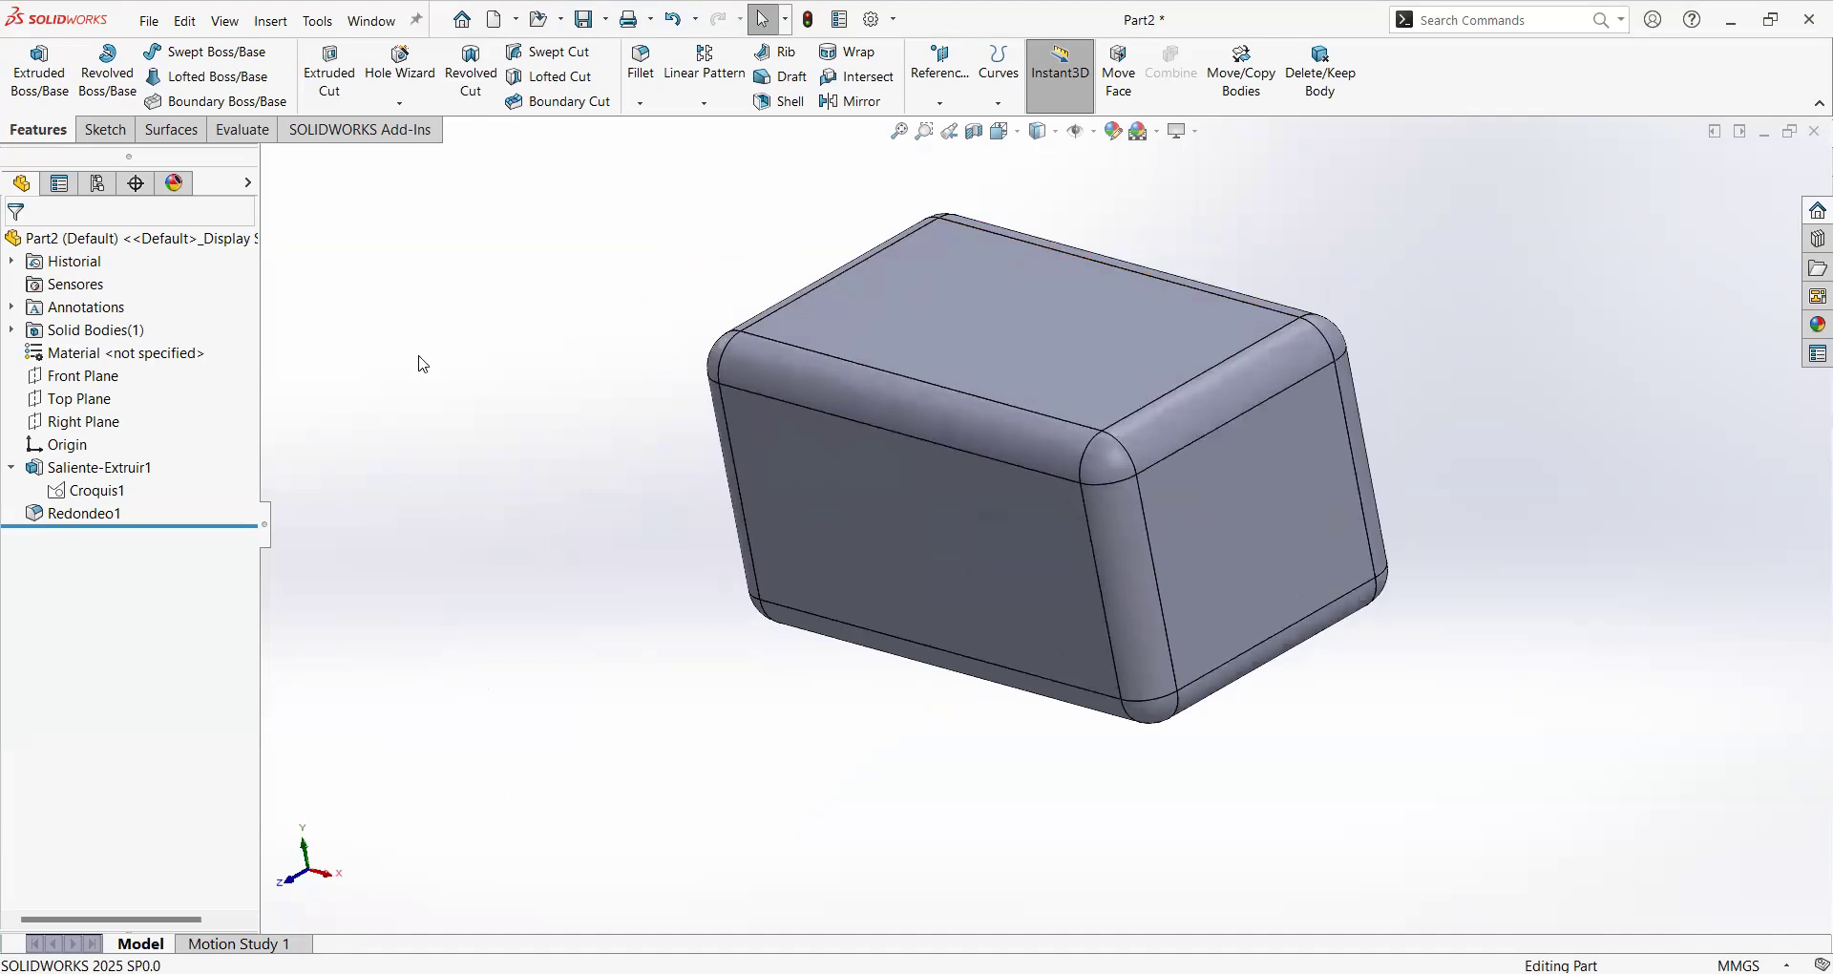
click(110, 491)
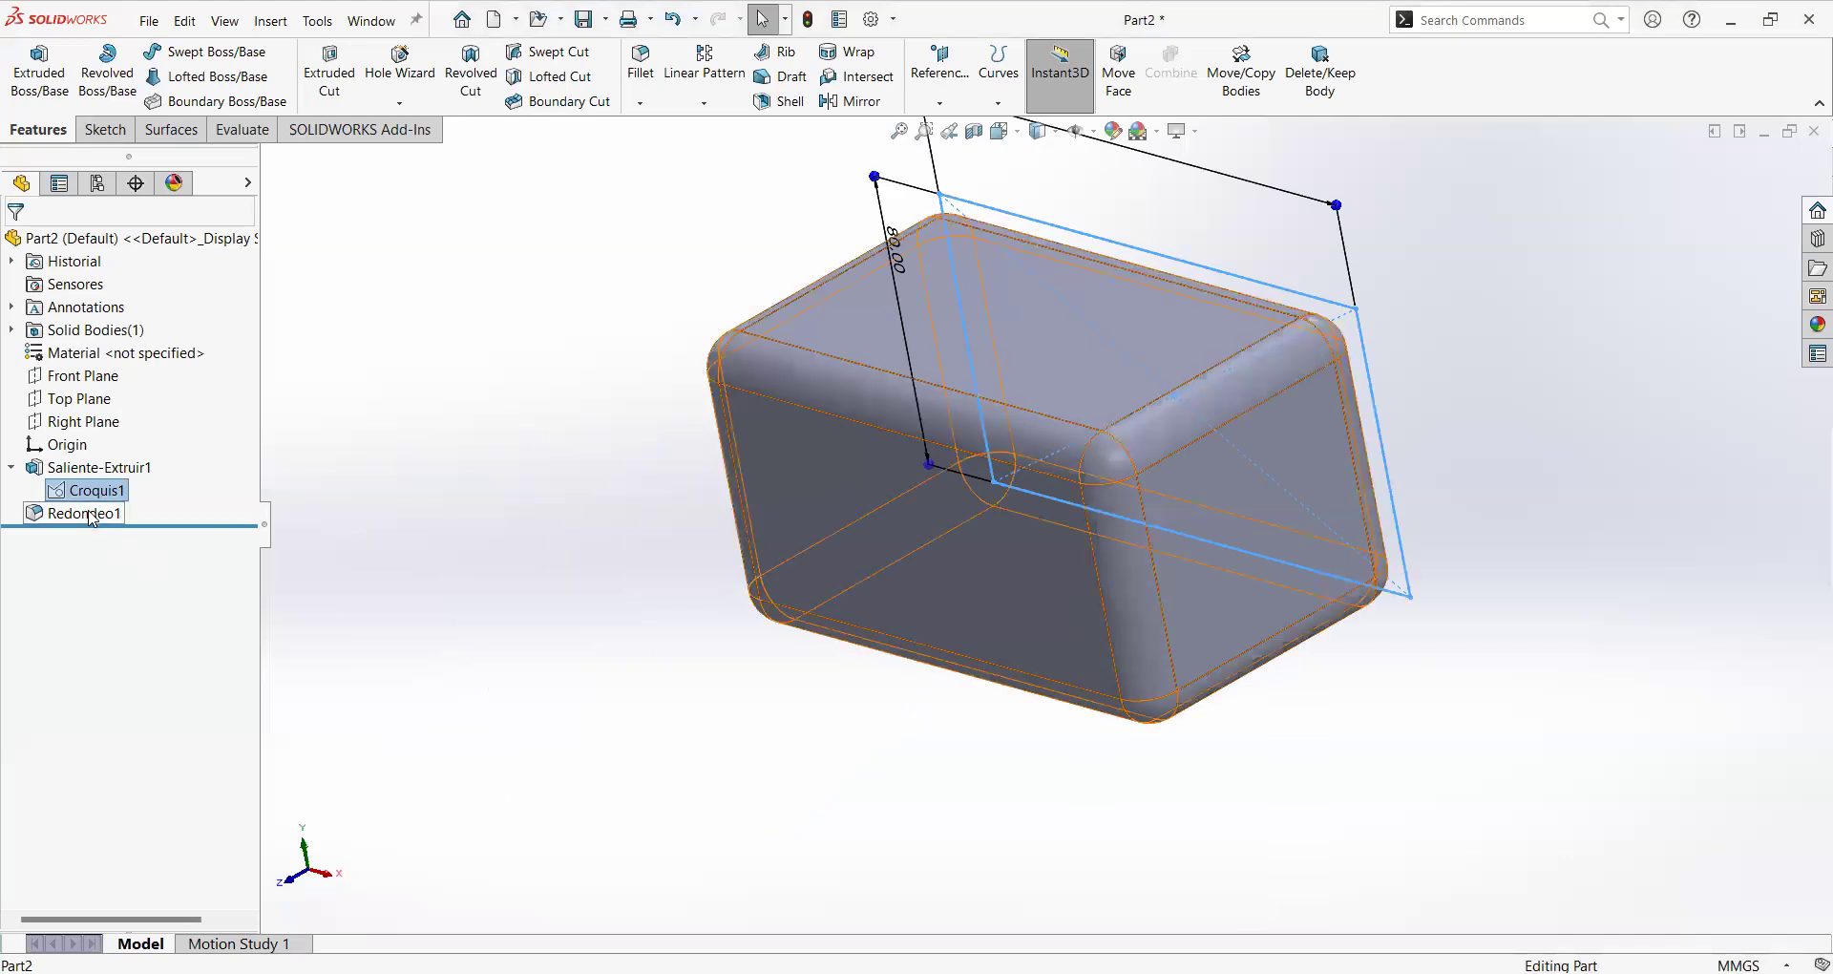
click(92, 515)
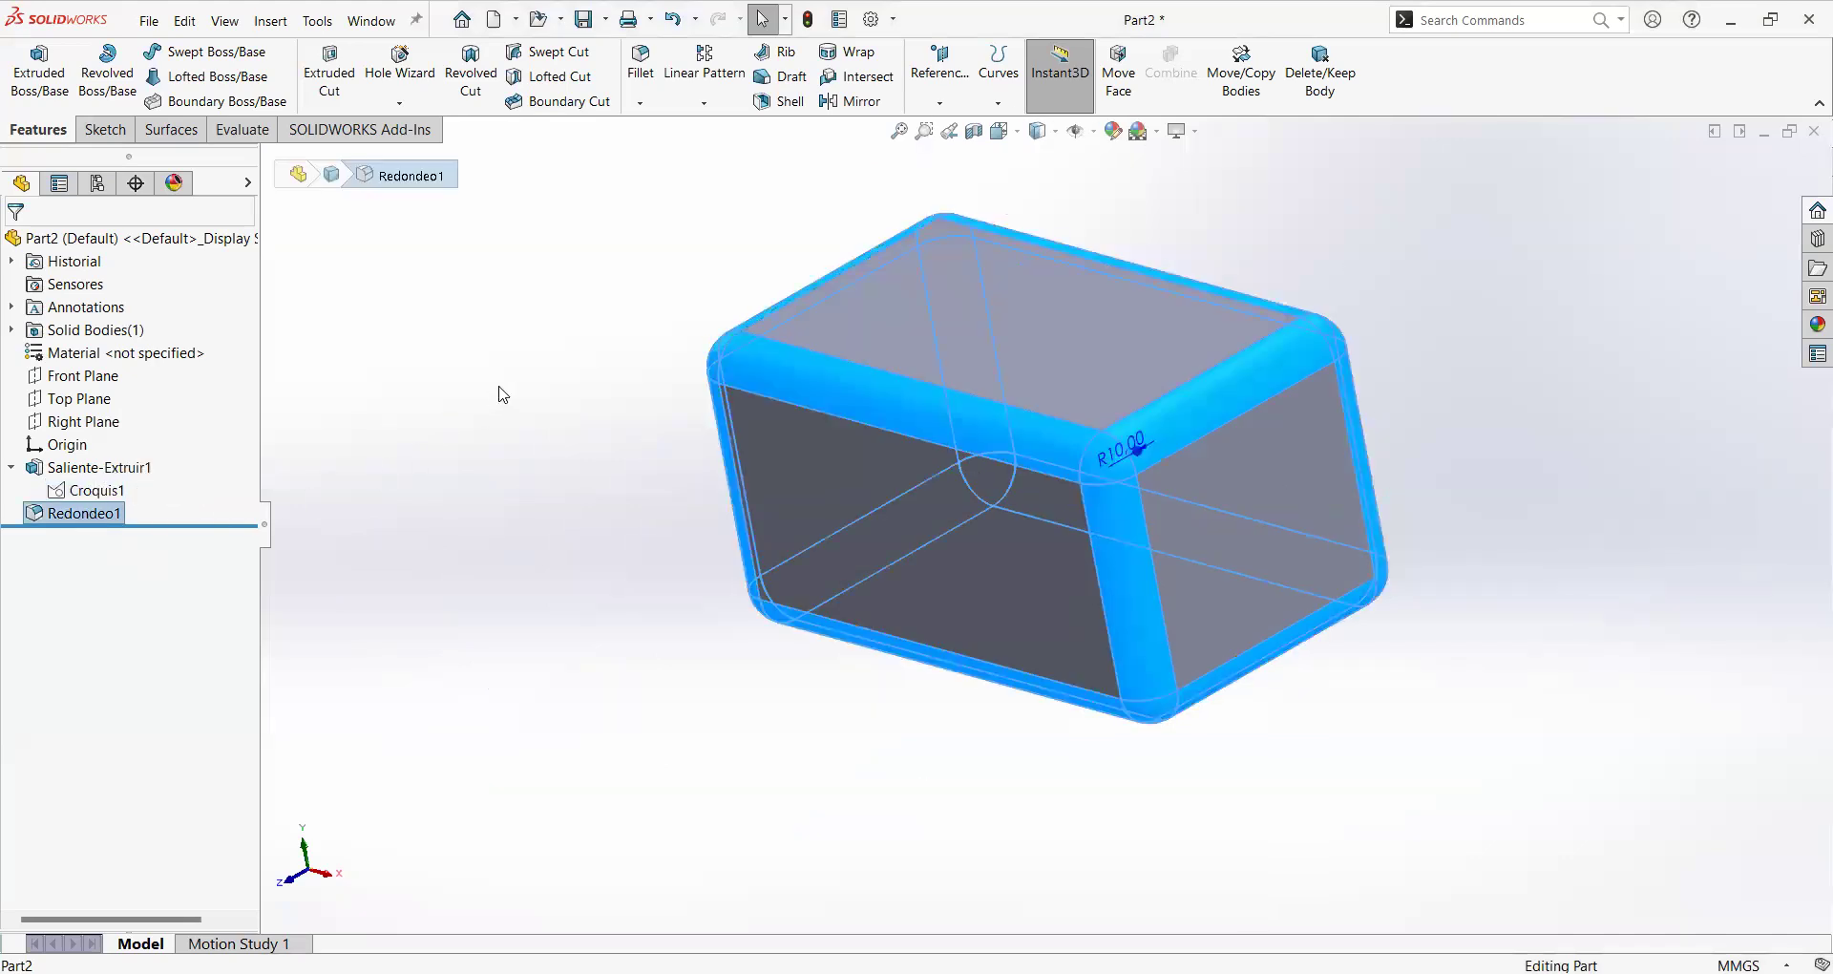
click(553, 405)
middle_drag(696, 299, 626, 316)
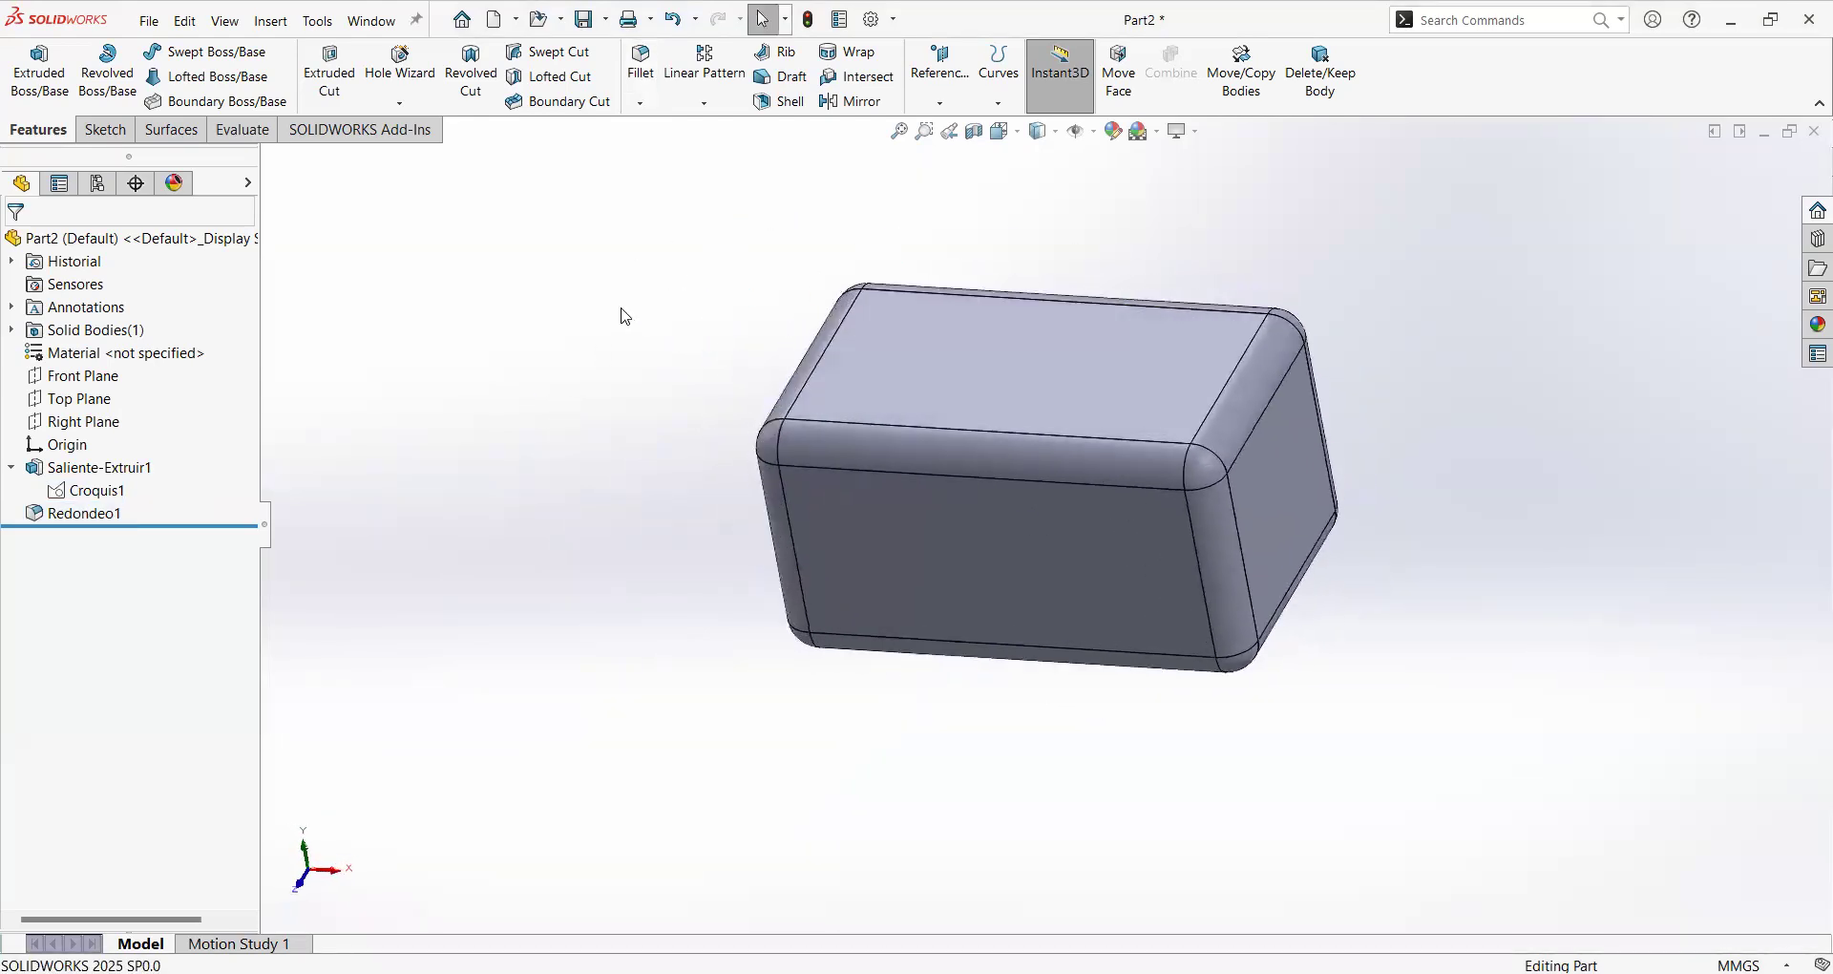
scroll(1073, 315, down, 3)
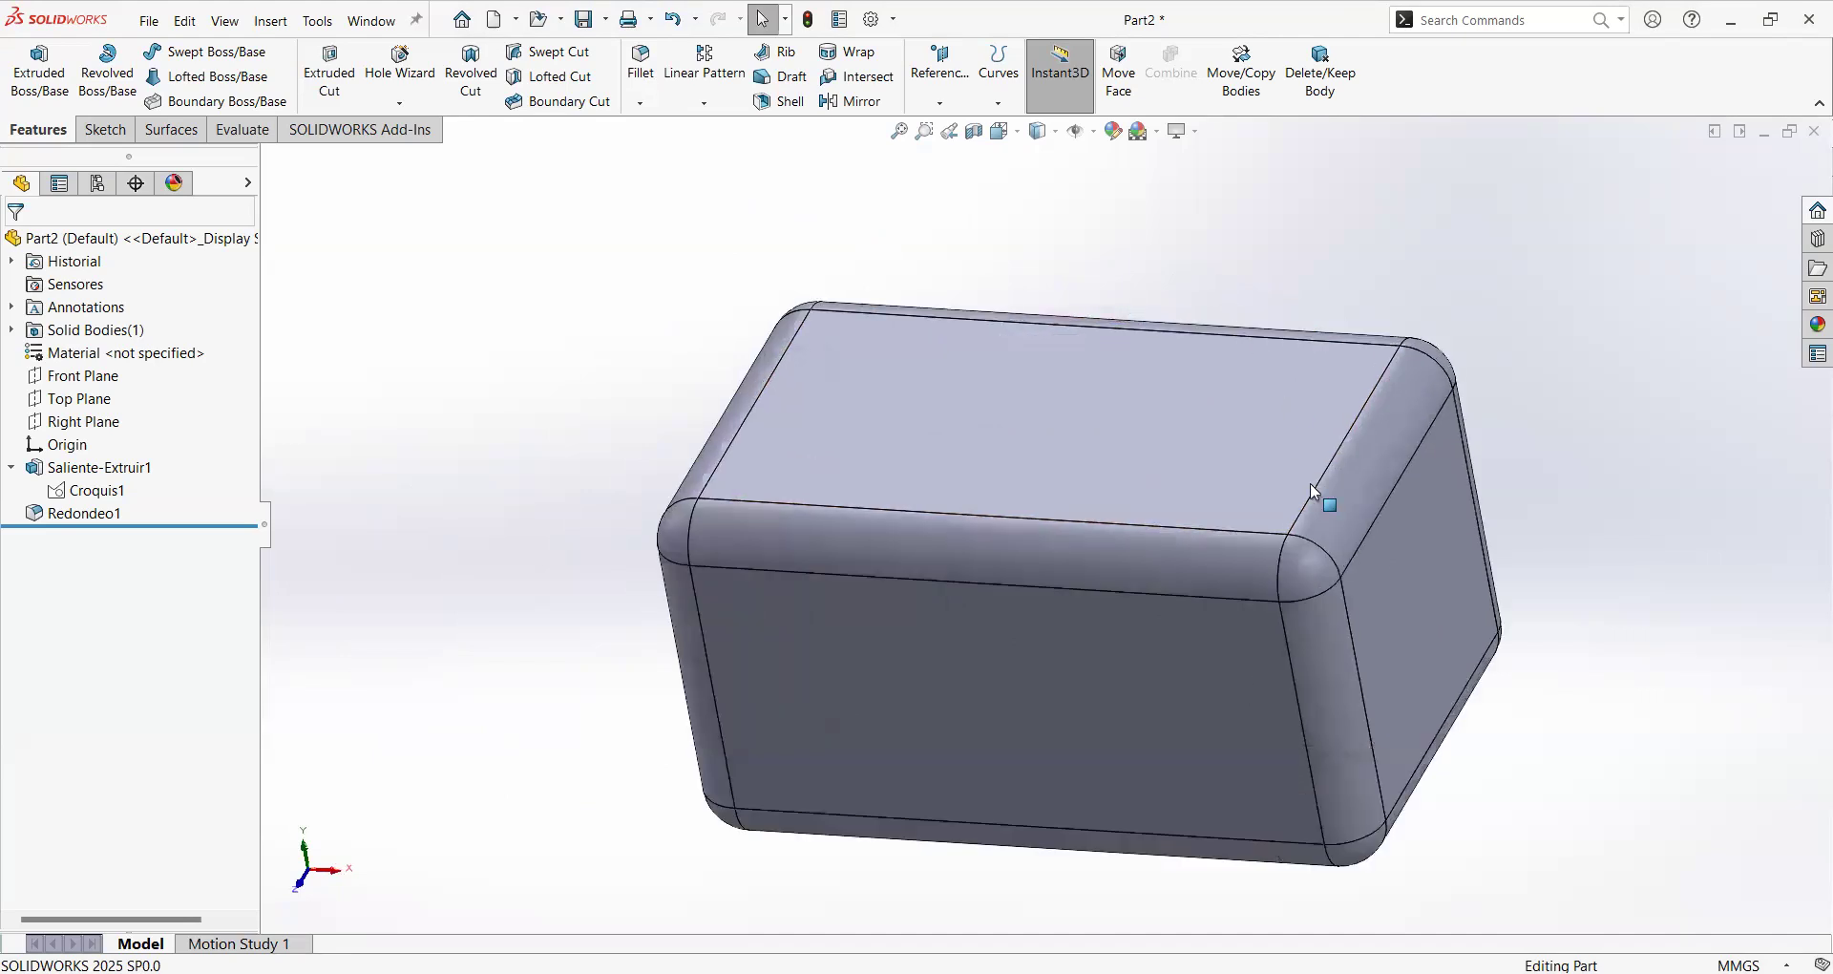
scroll(1098, 615, down, 2)
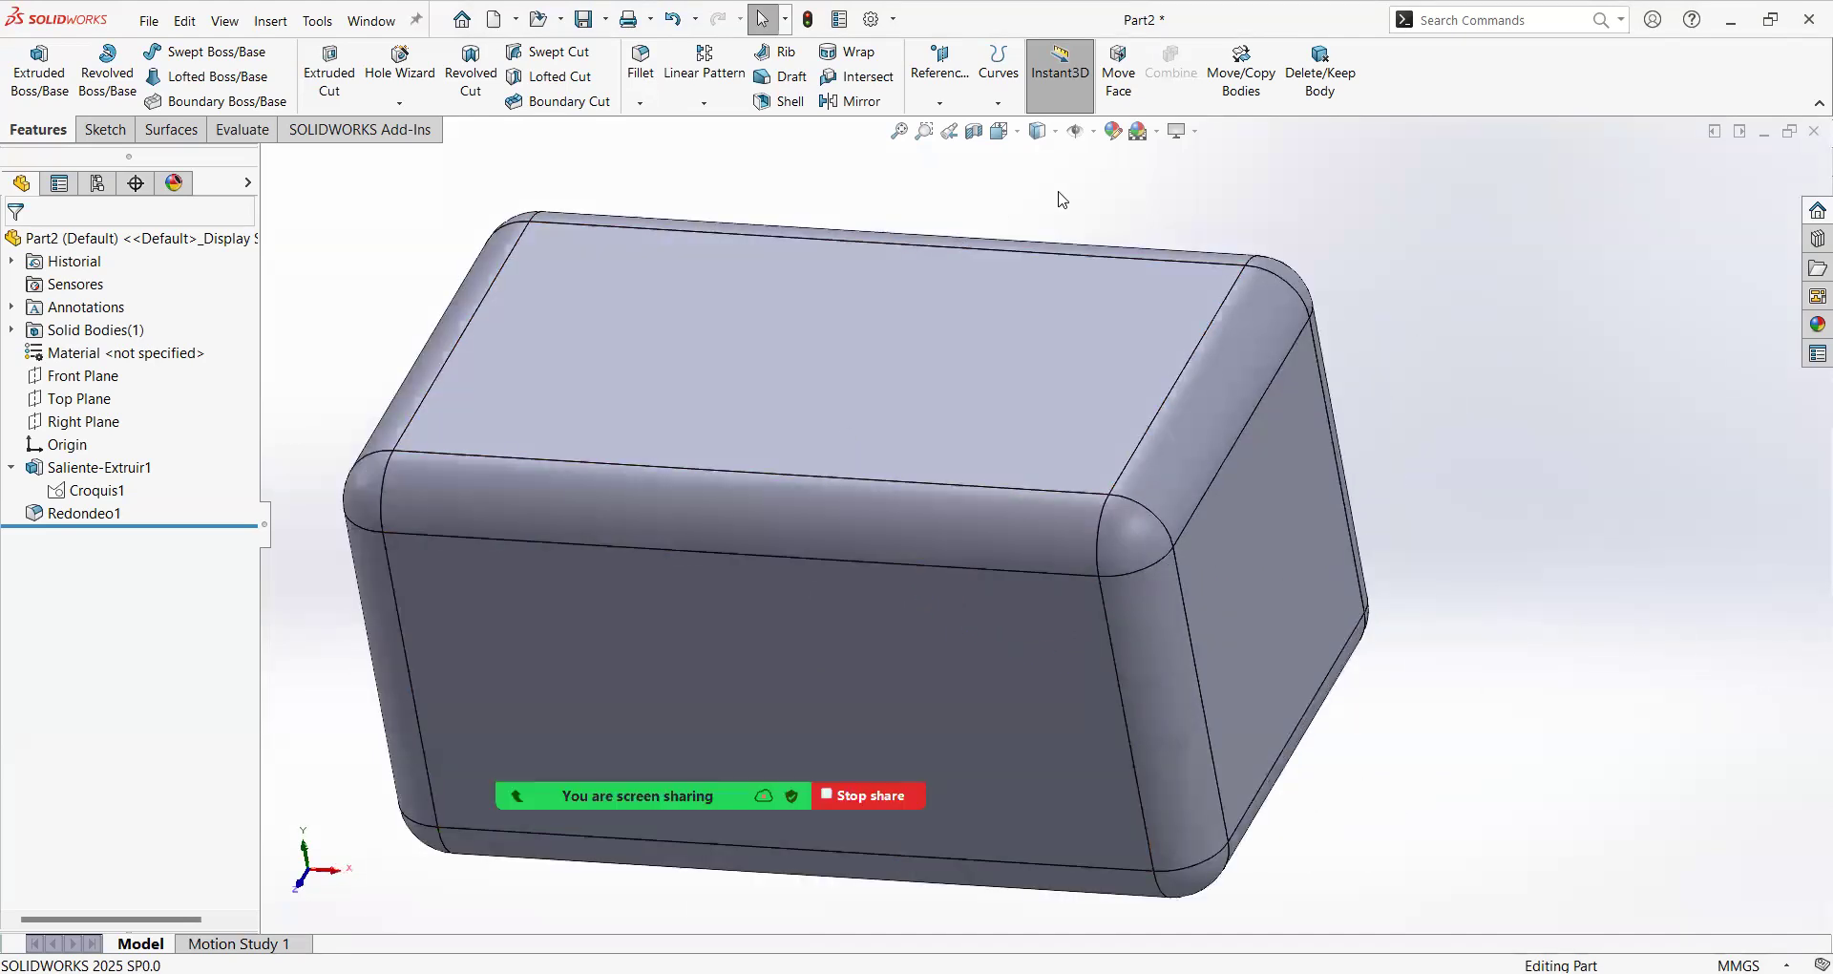
Step: Limit the Search Commands box to Commands only
click(1462, 23)
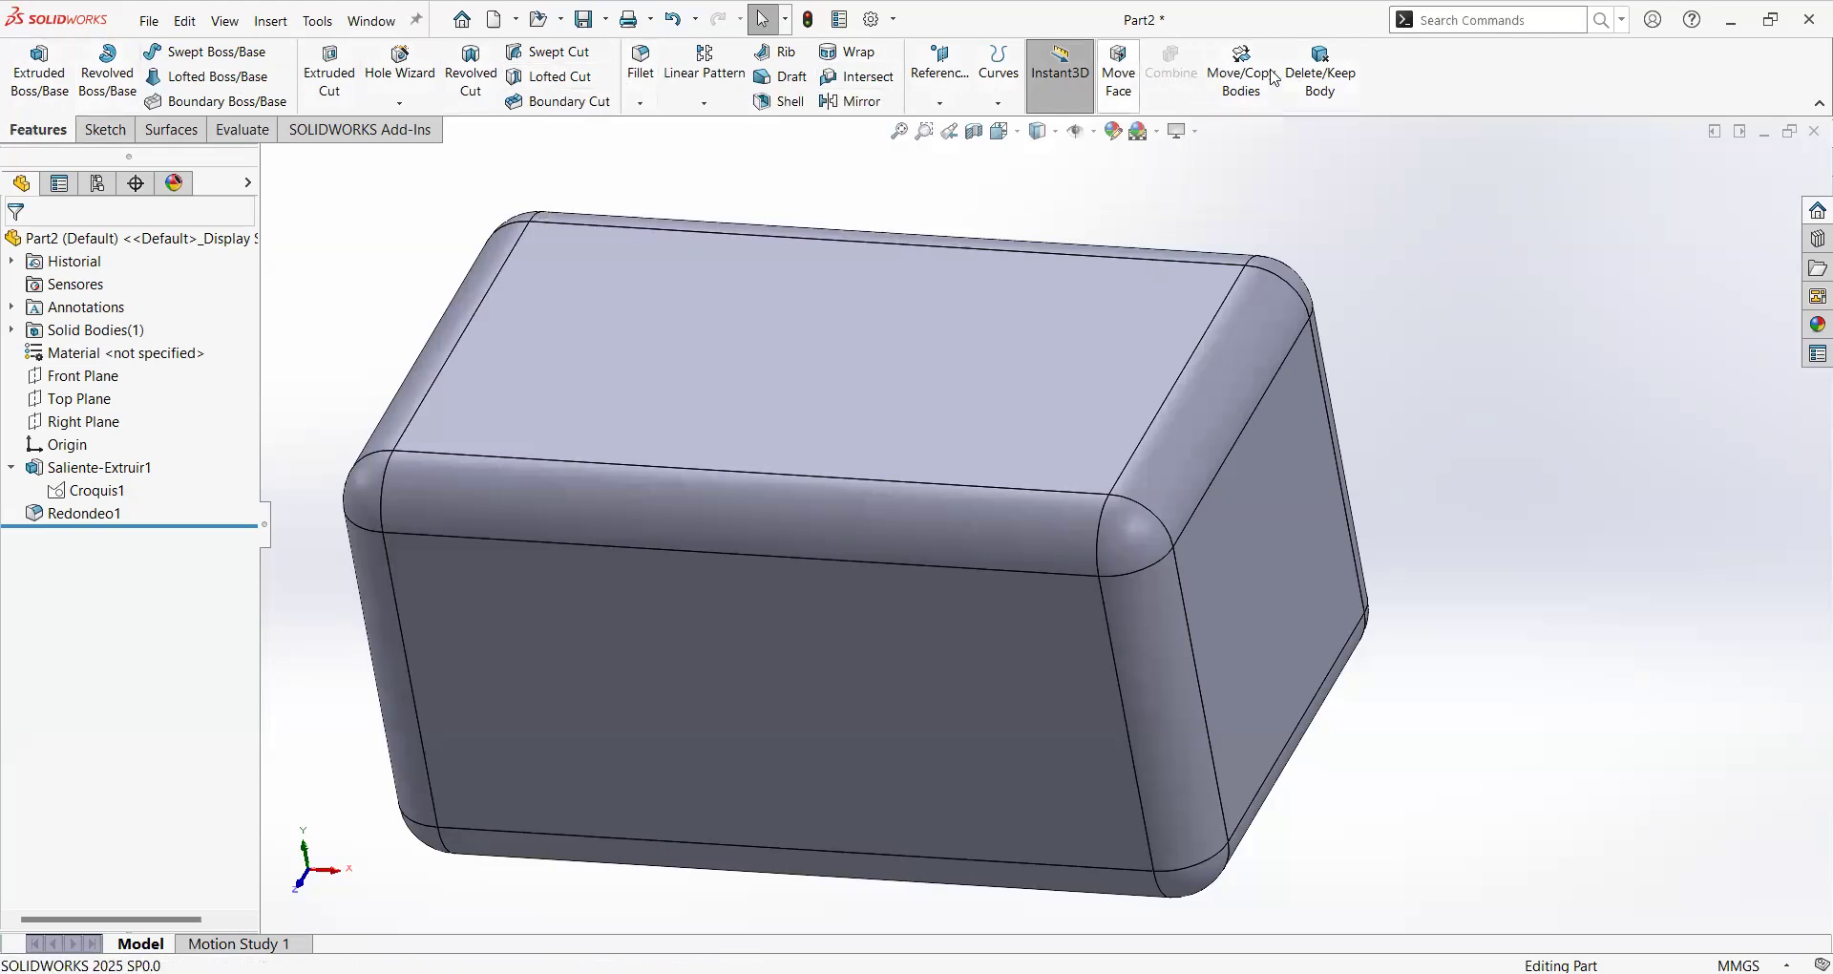
click(1446, 18)
click(1622, 19)
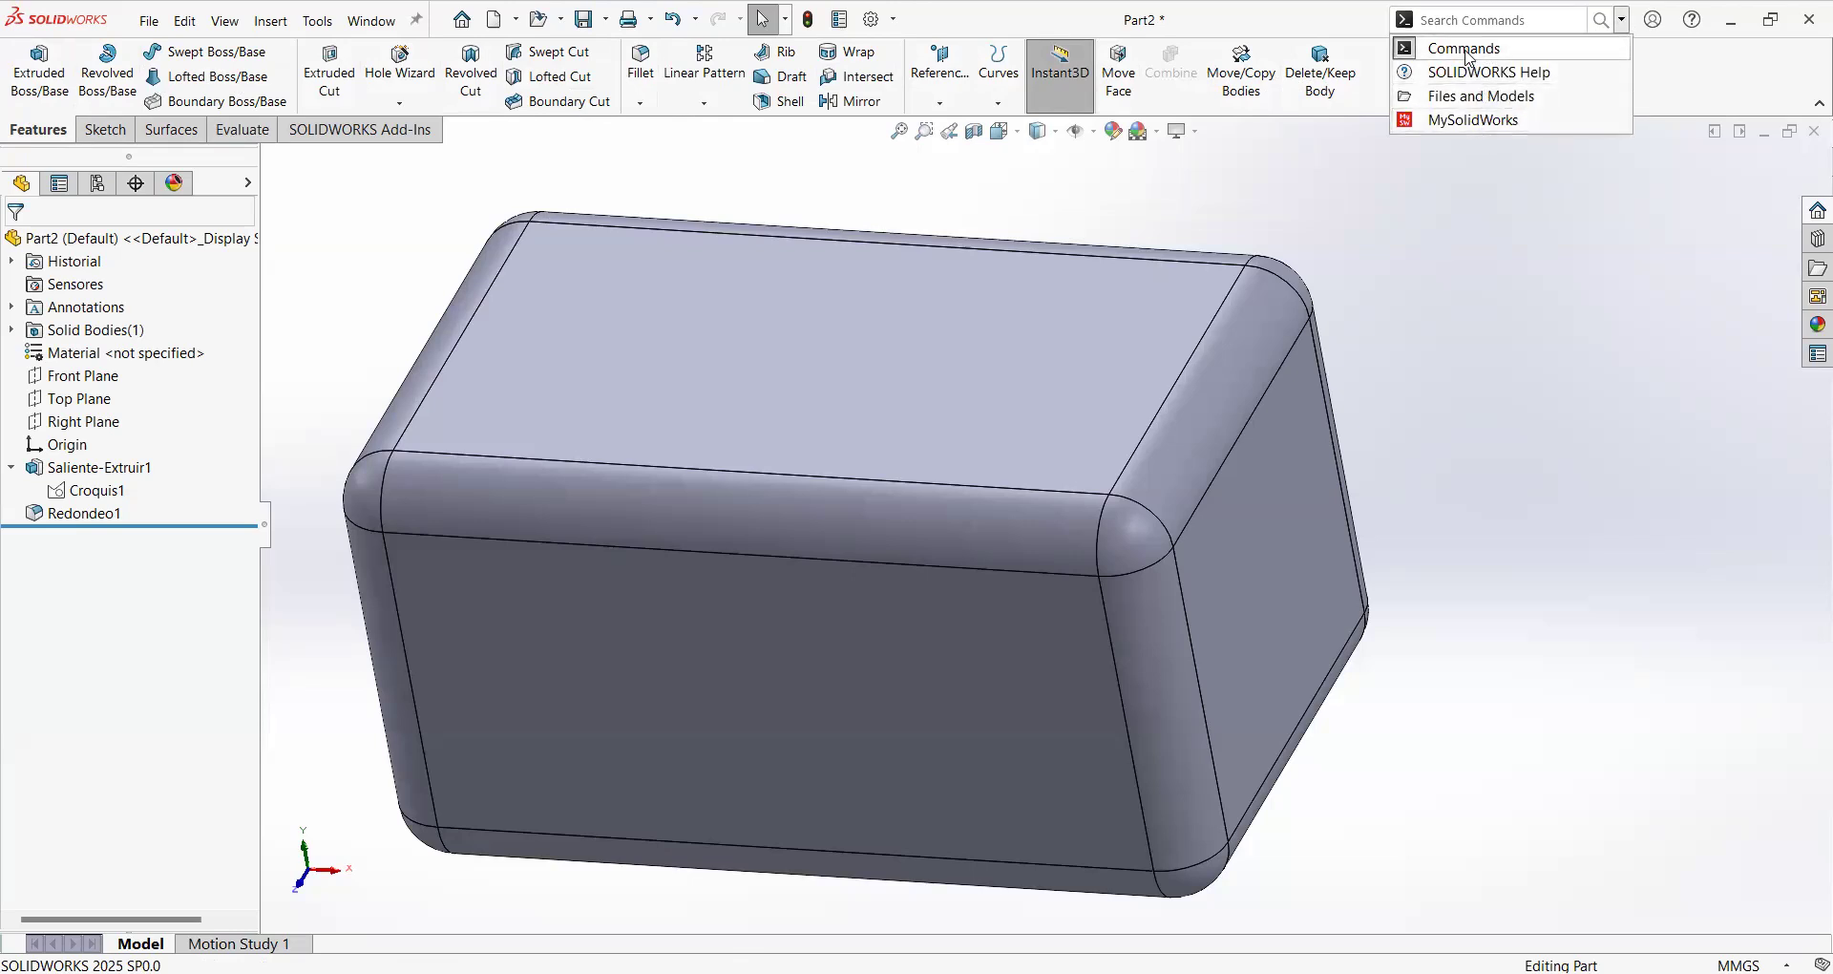
click(1469, 52)
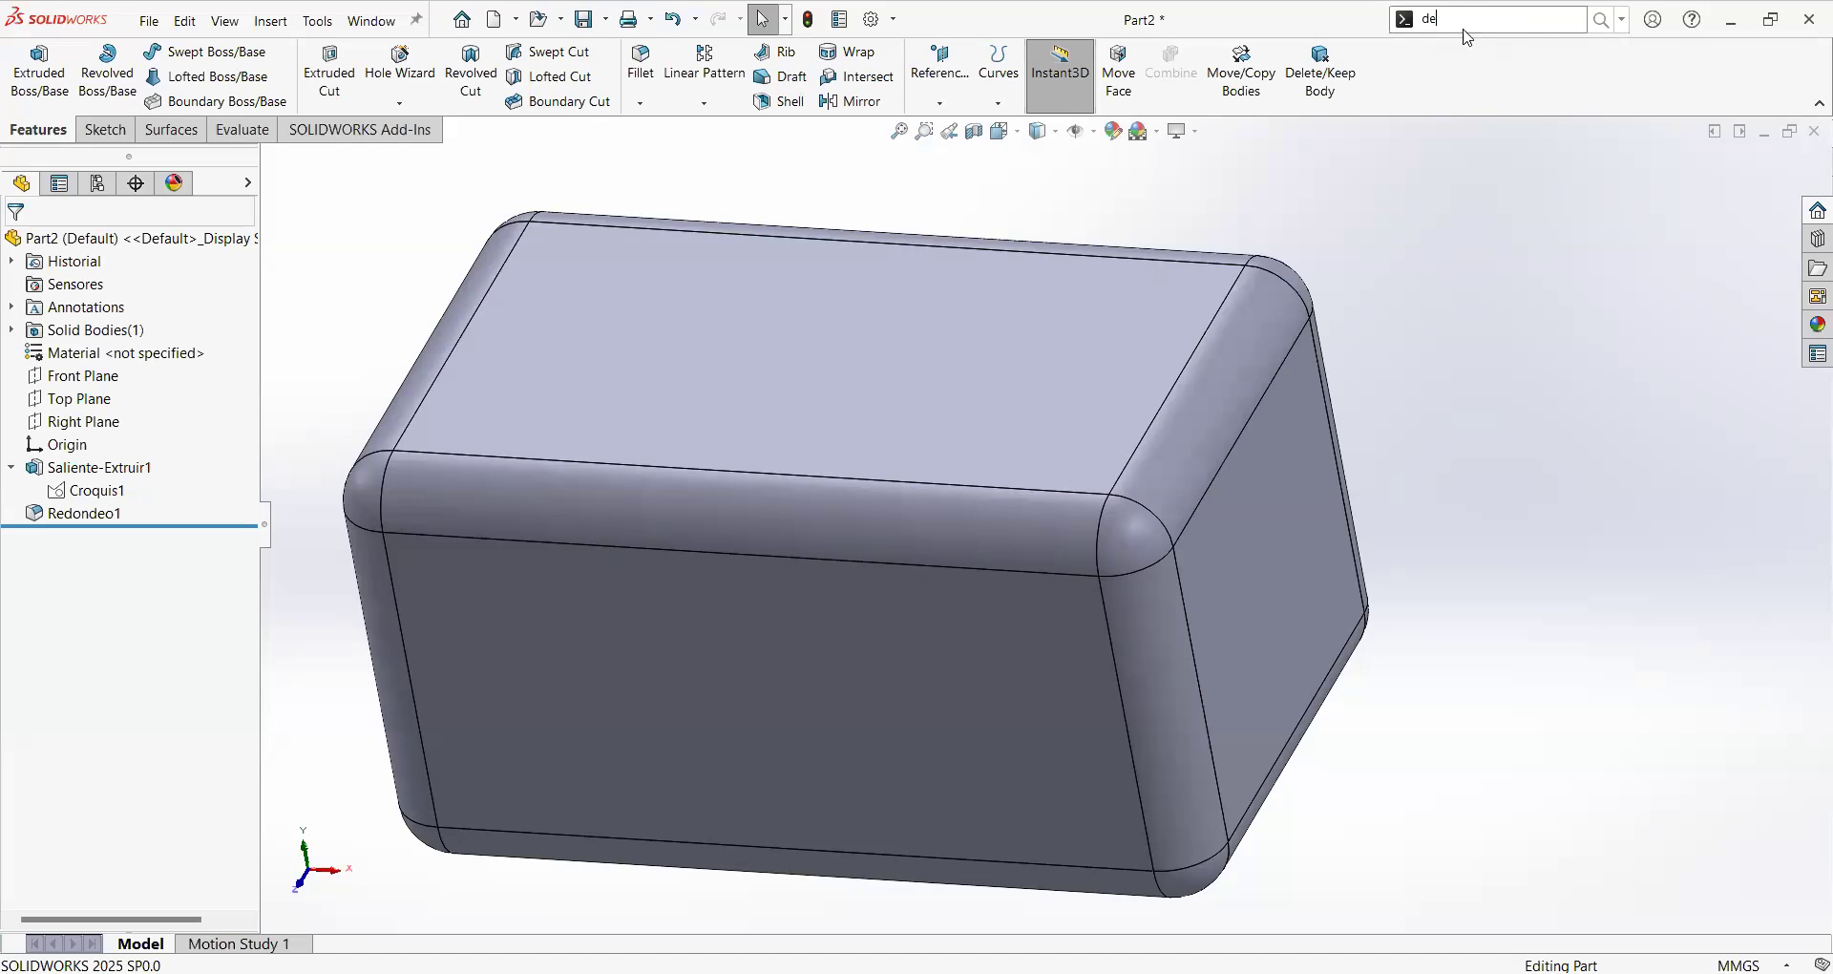
Step: Search 'delete' and add Delete Face to the Features commands beside Delete/Keep Body
text(lete)
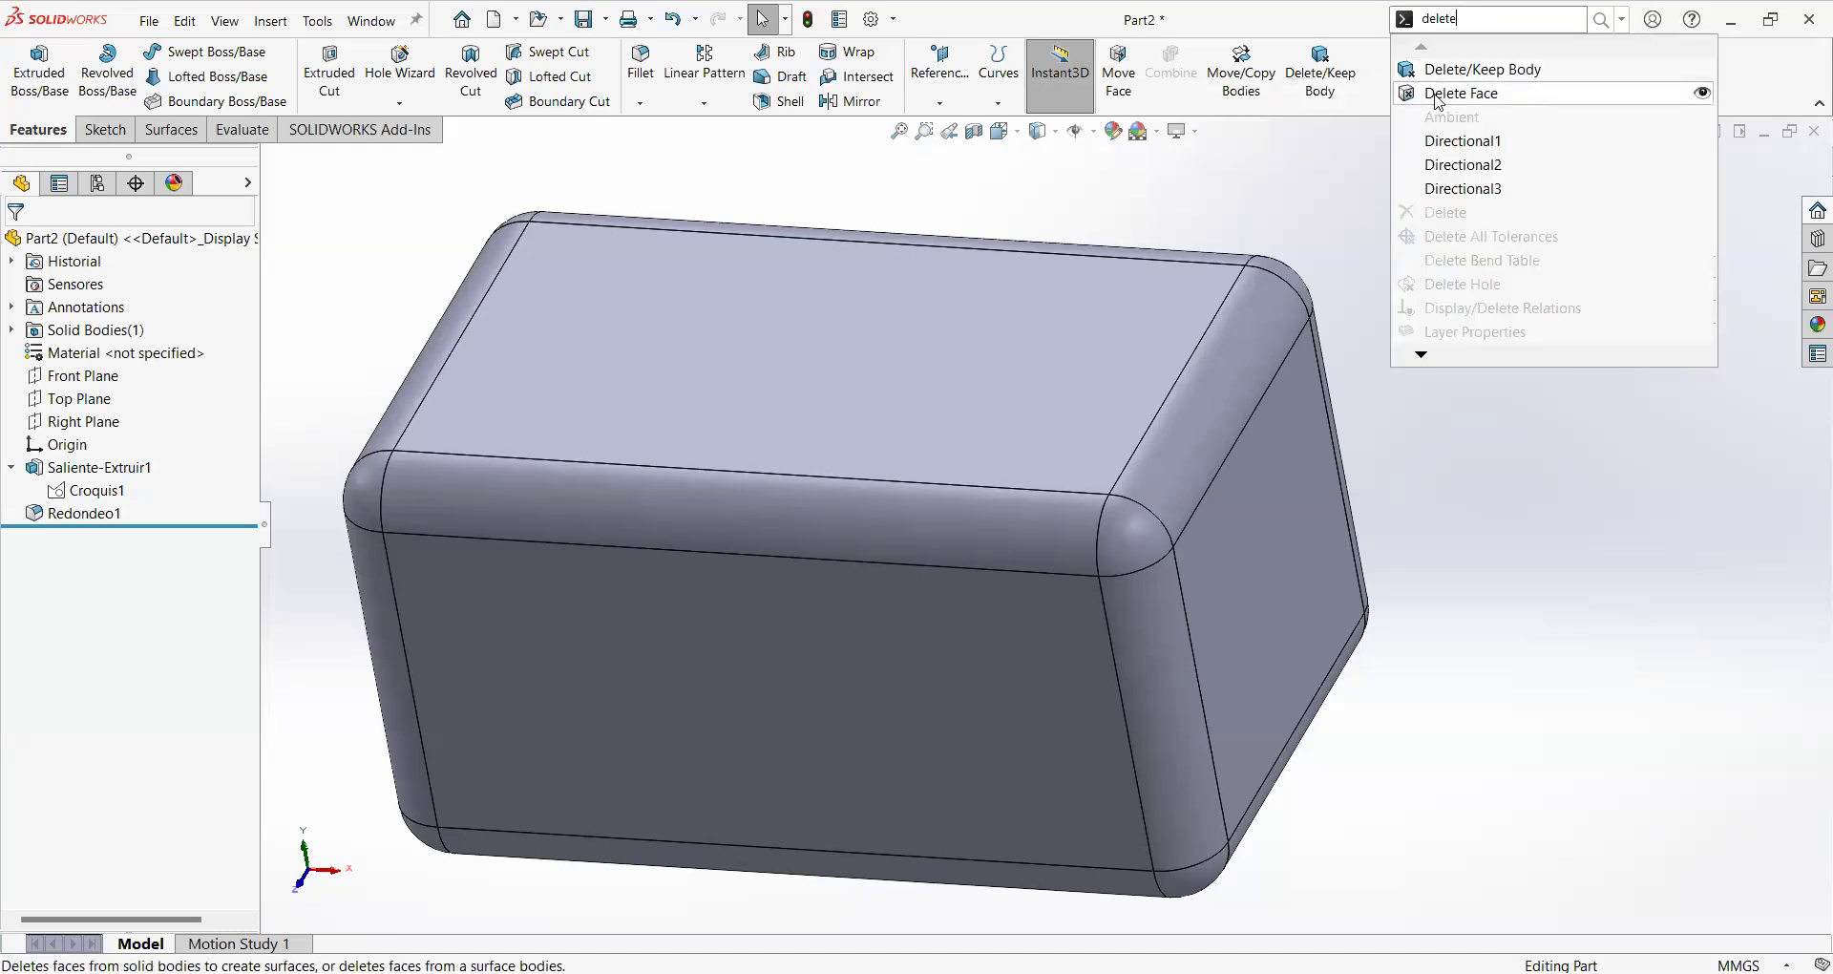
drag(1399, 103, 1363, 87)
click(1330, 196)
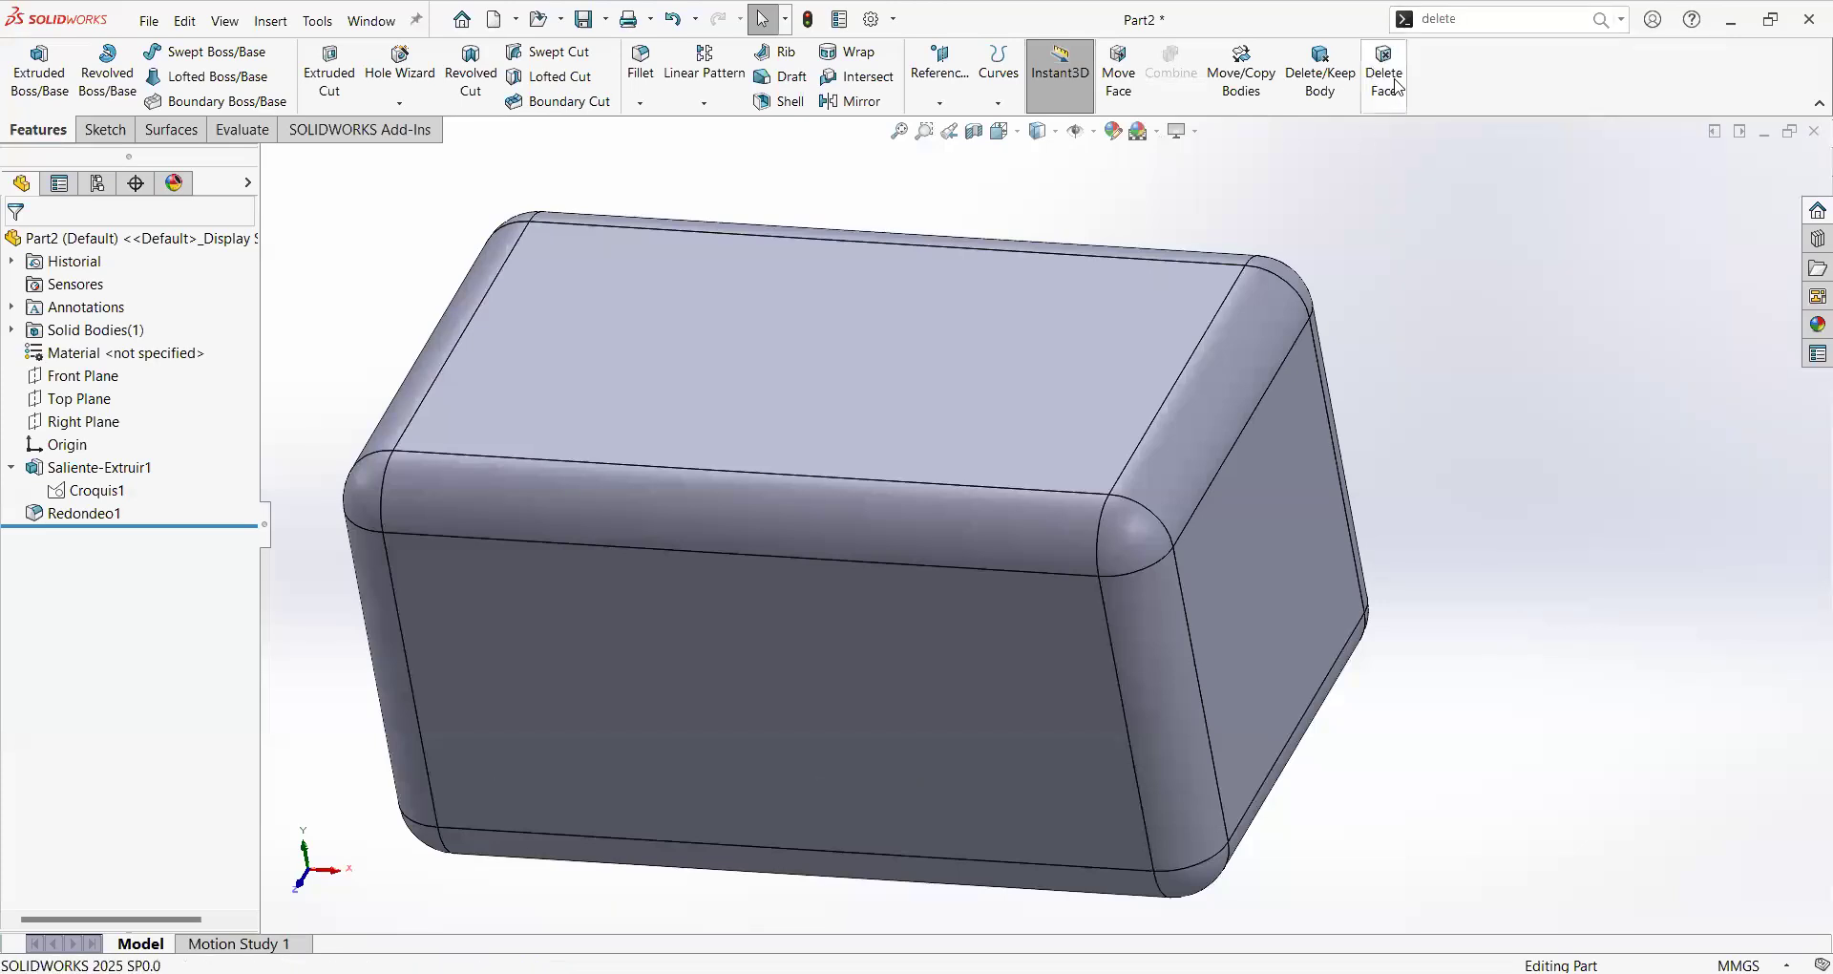
click(1476, 26)
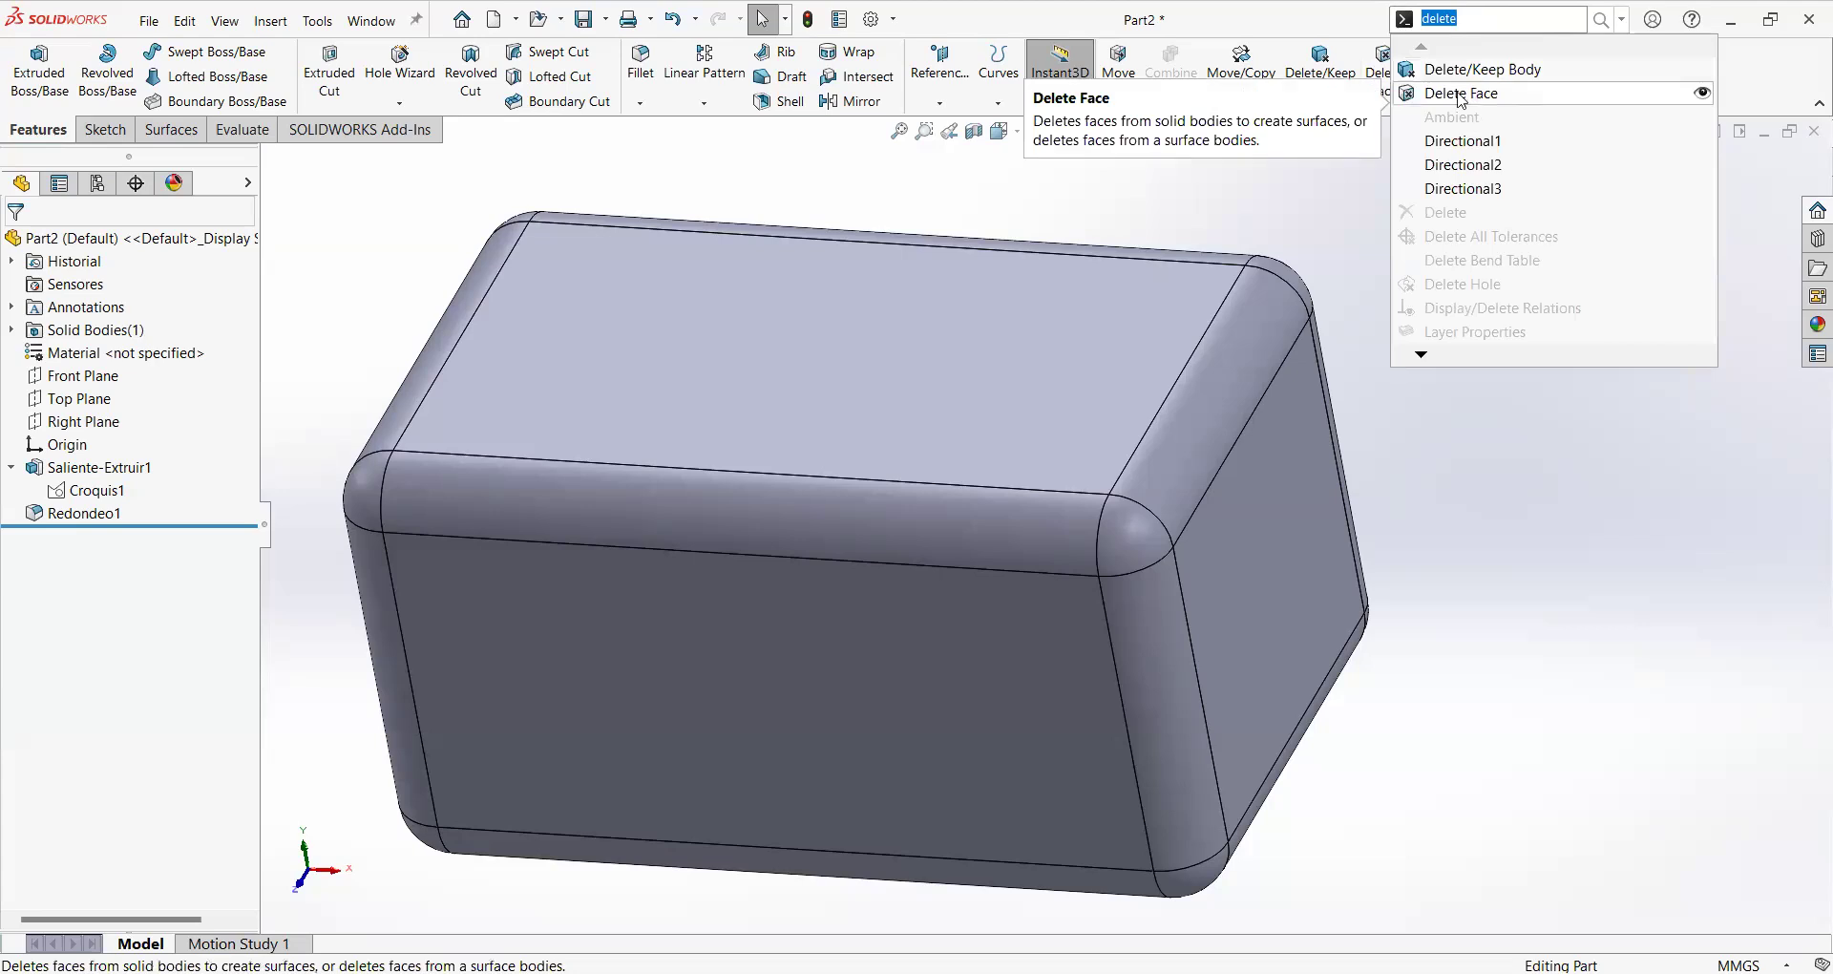
drag(1464, 96, 1462, 101)
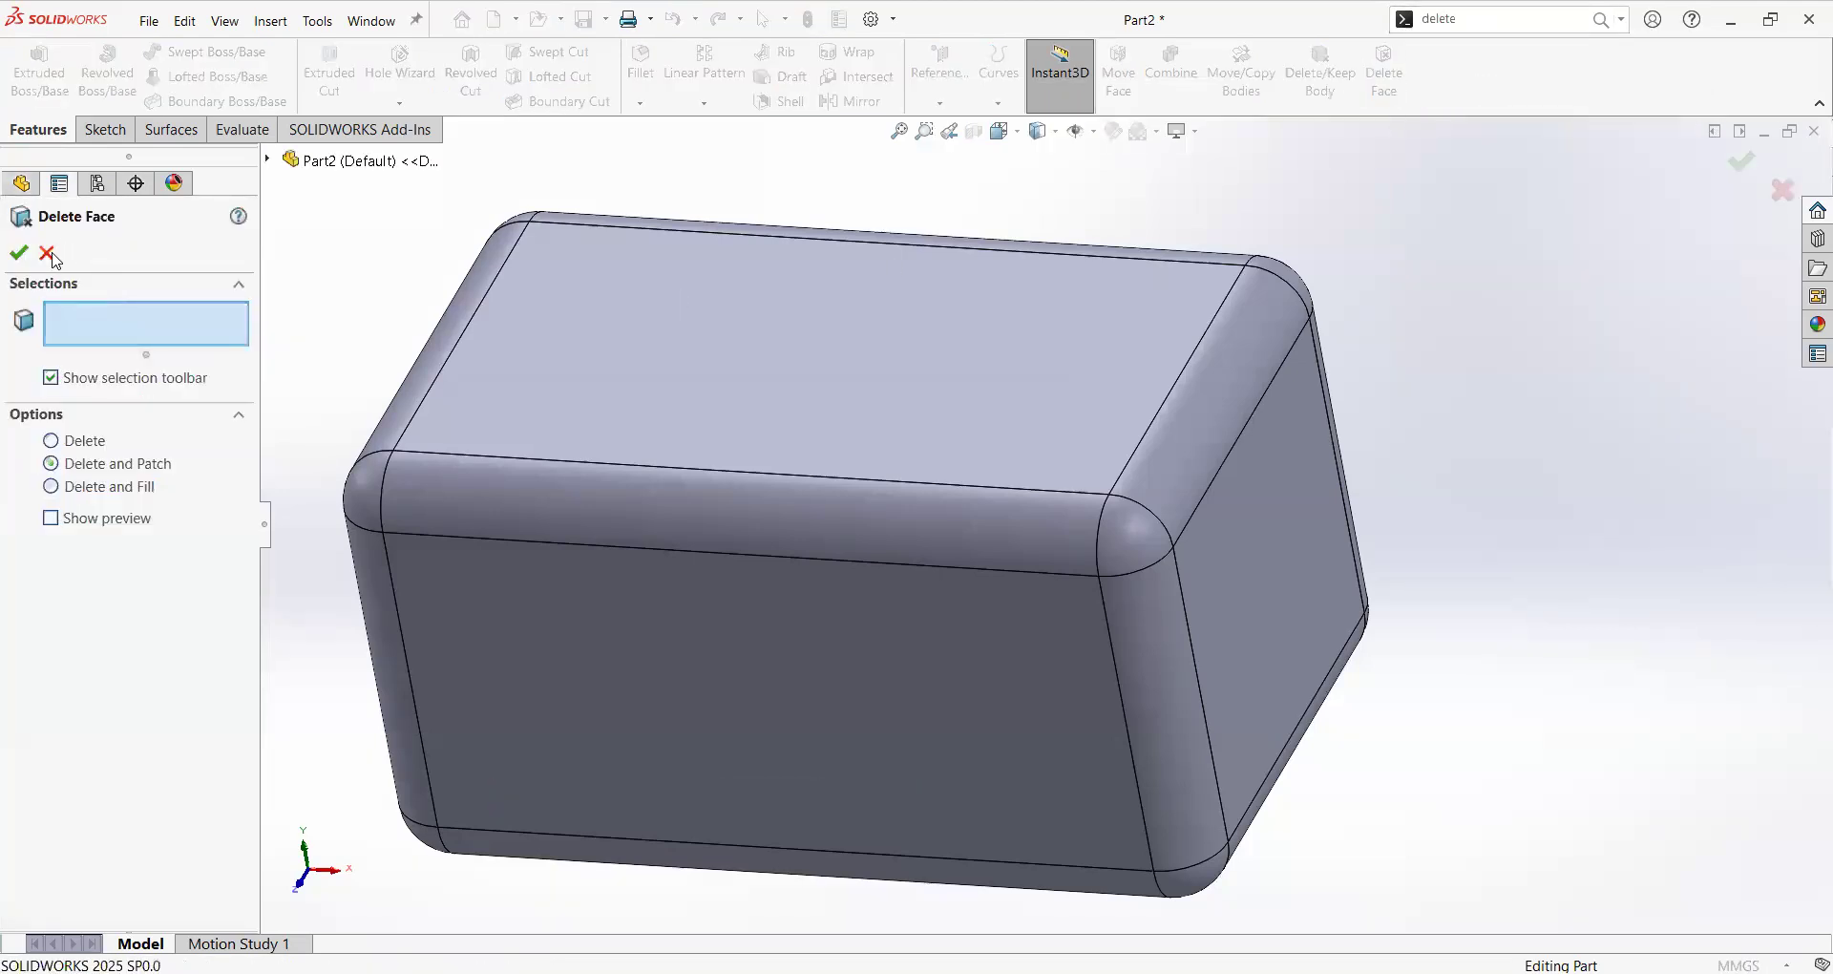
click(46, 254)
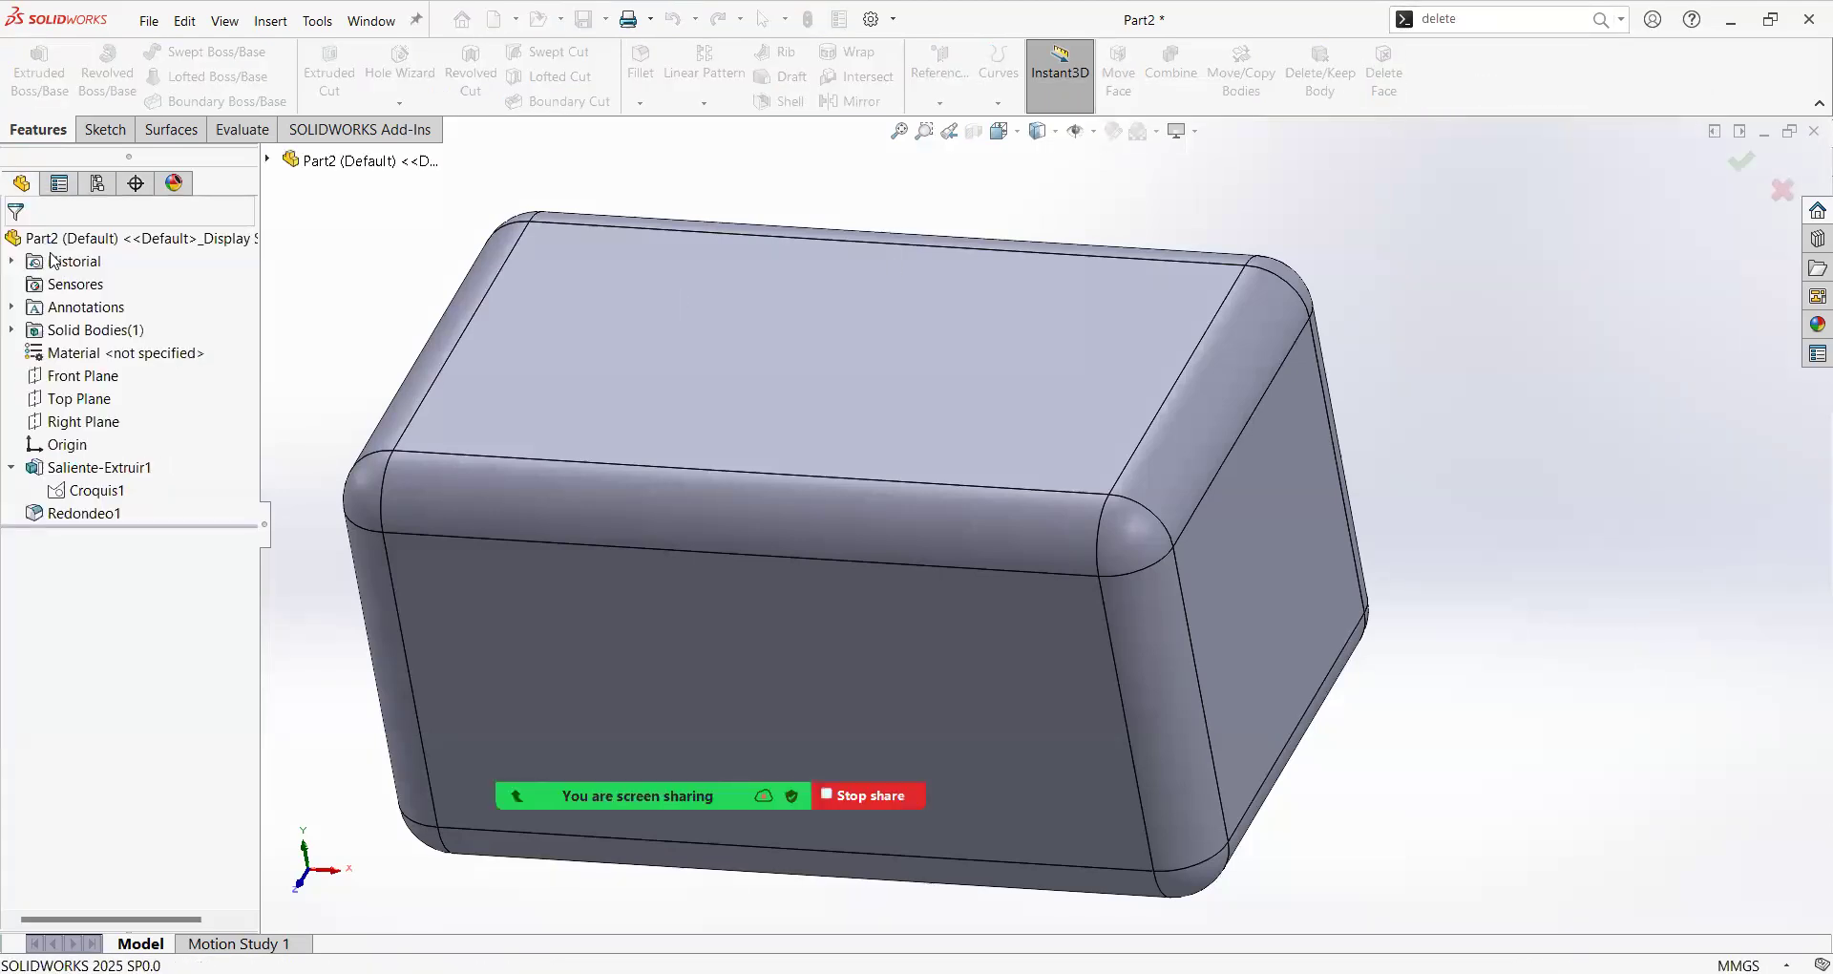
click(1494, 28)
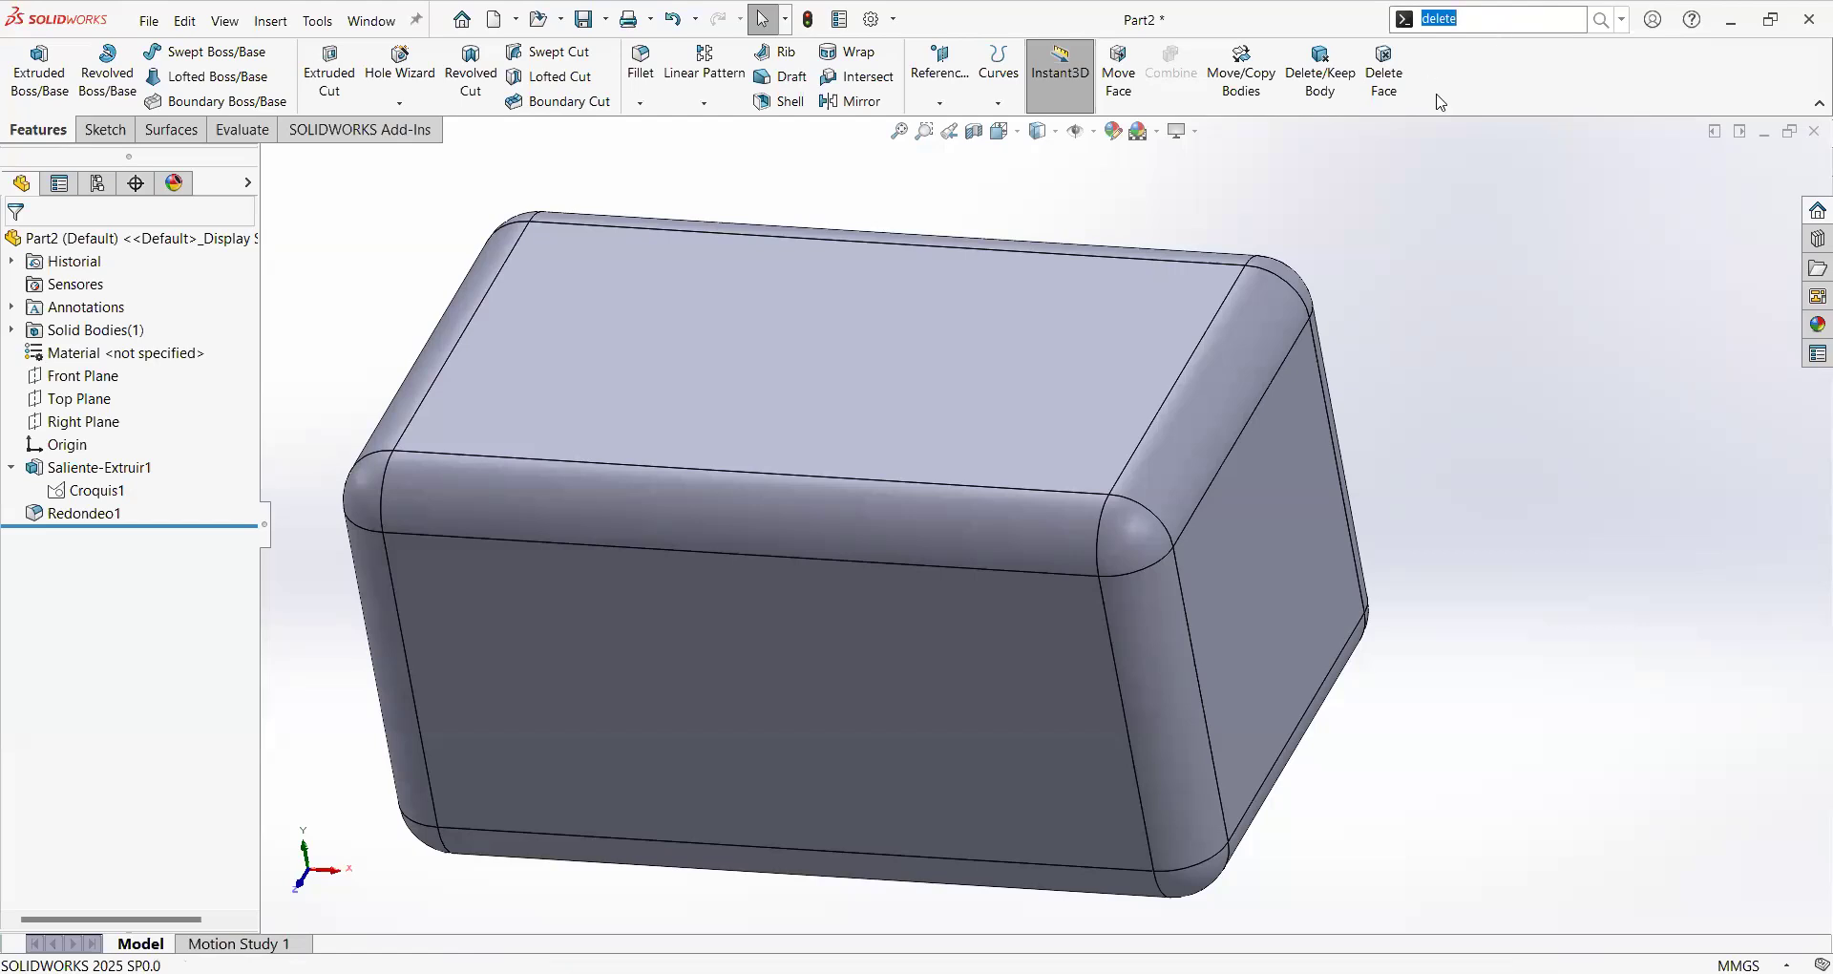
Step: Bring up the graphics-area shortcut bar and context menu with its Customize... entry
right_click(384, 279)
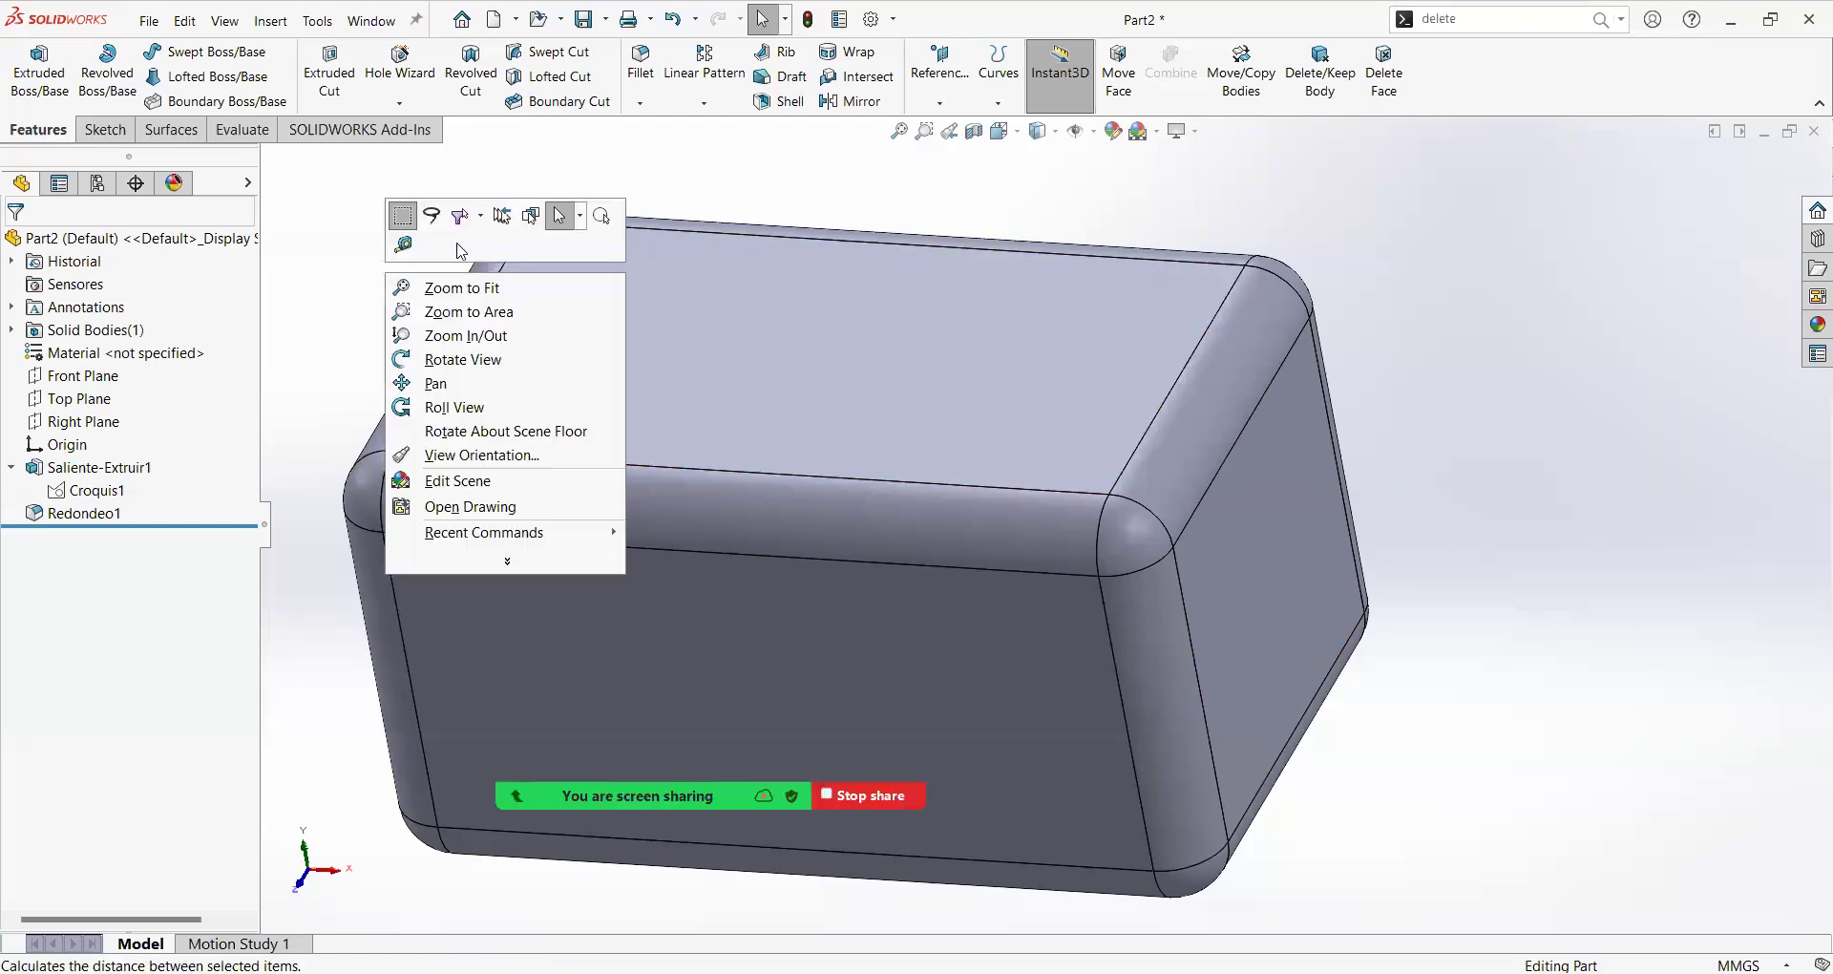
click(349, 196)
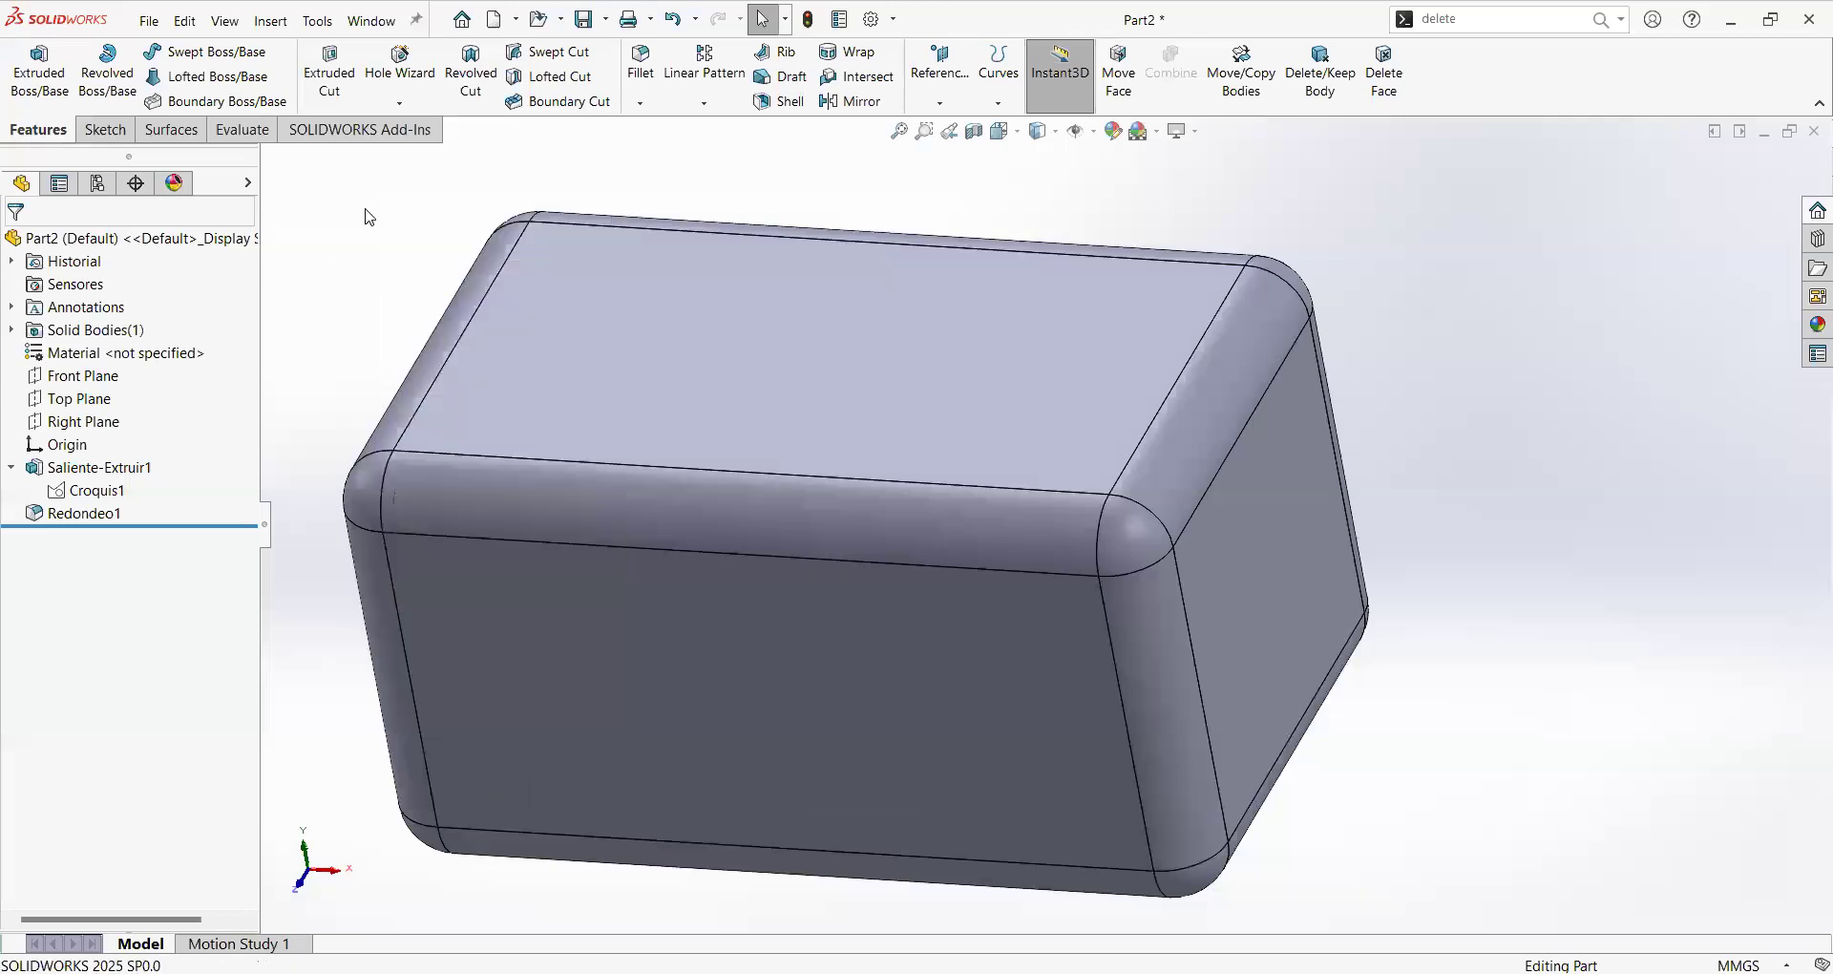
right_click(336, 214)
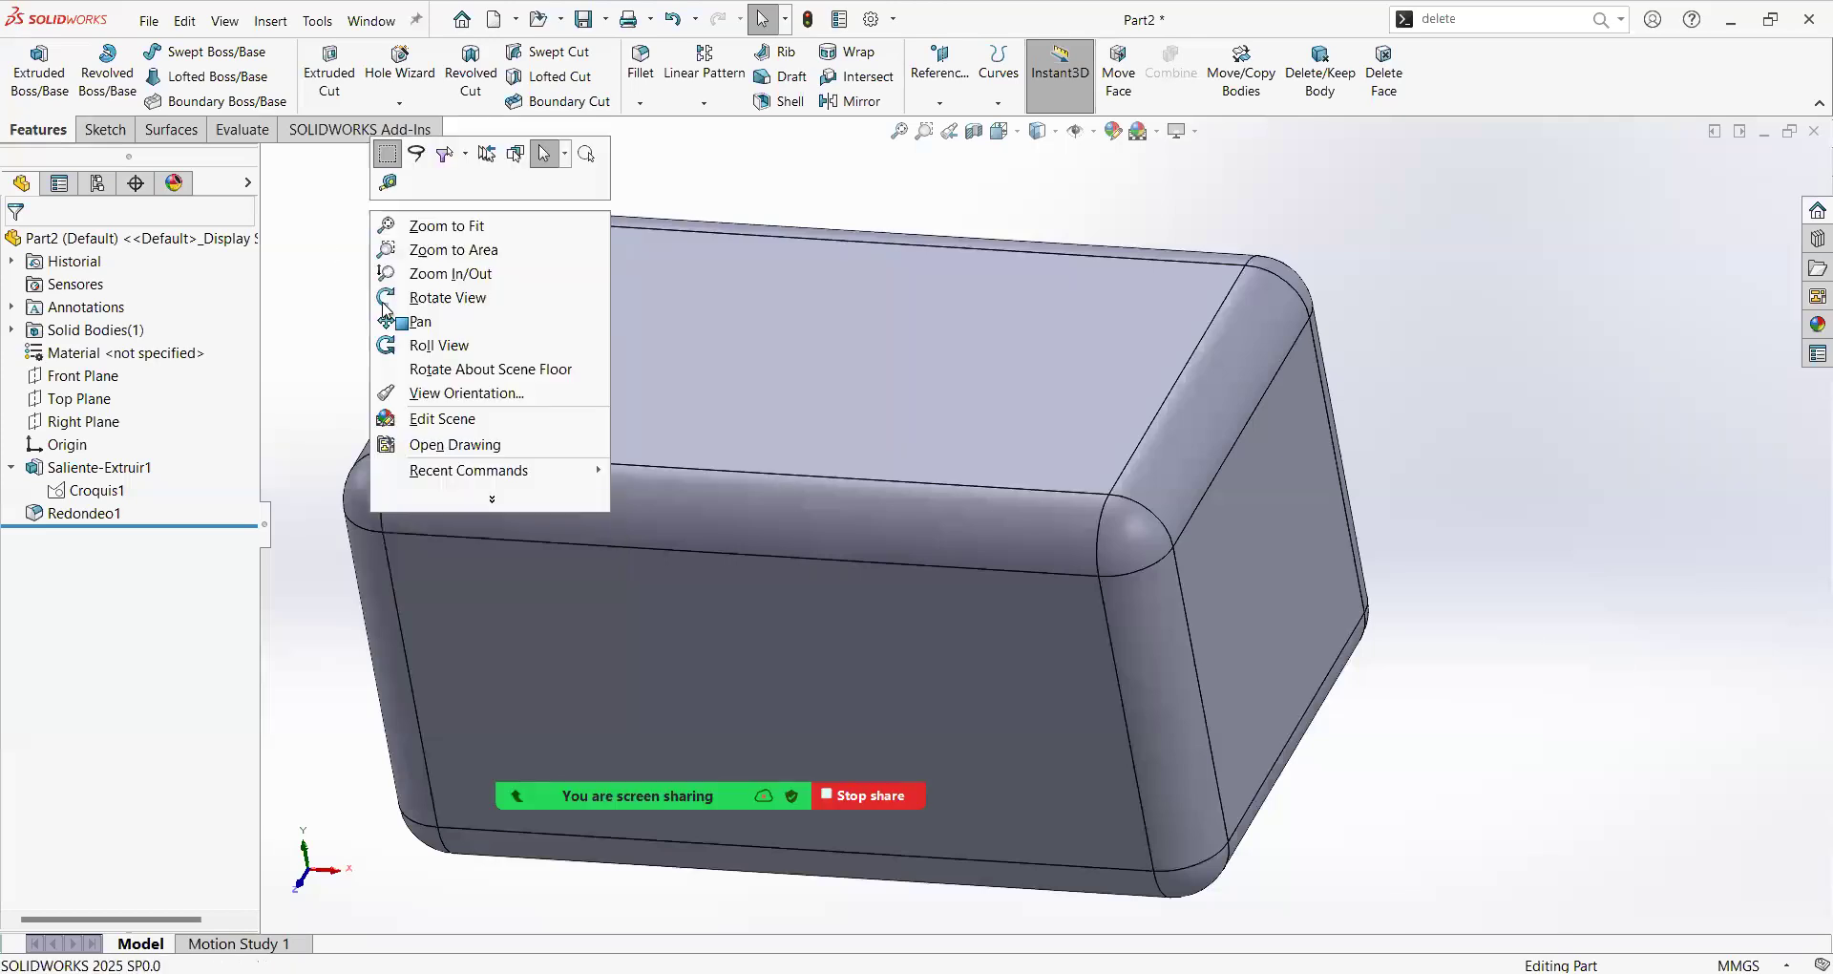
click(313, 225)
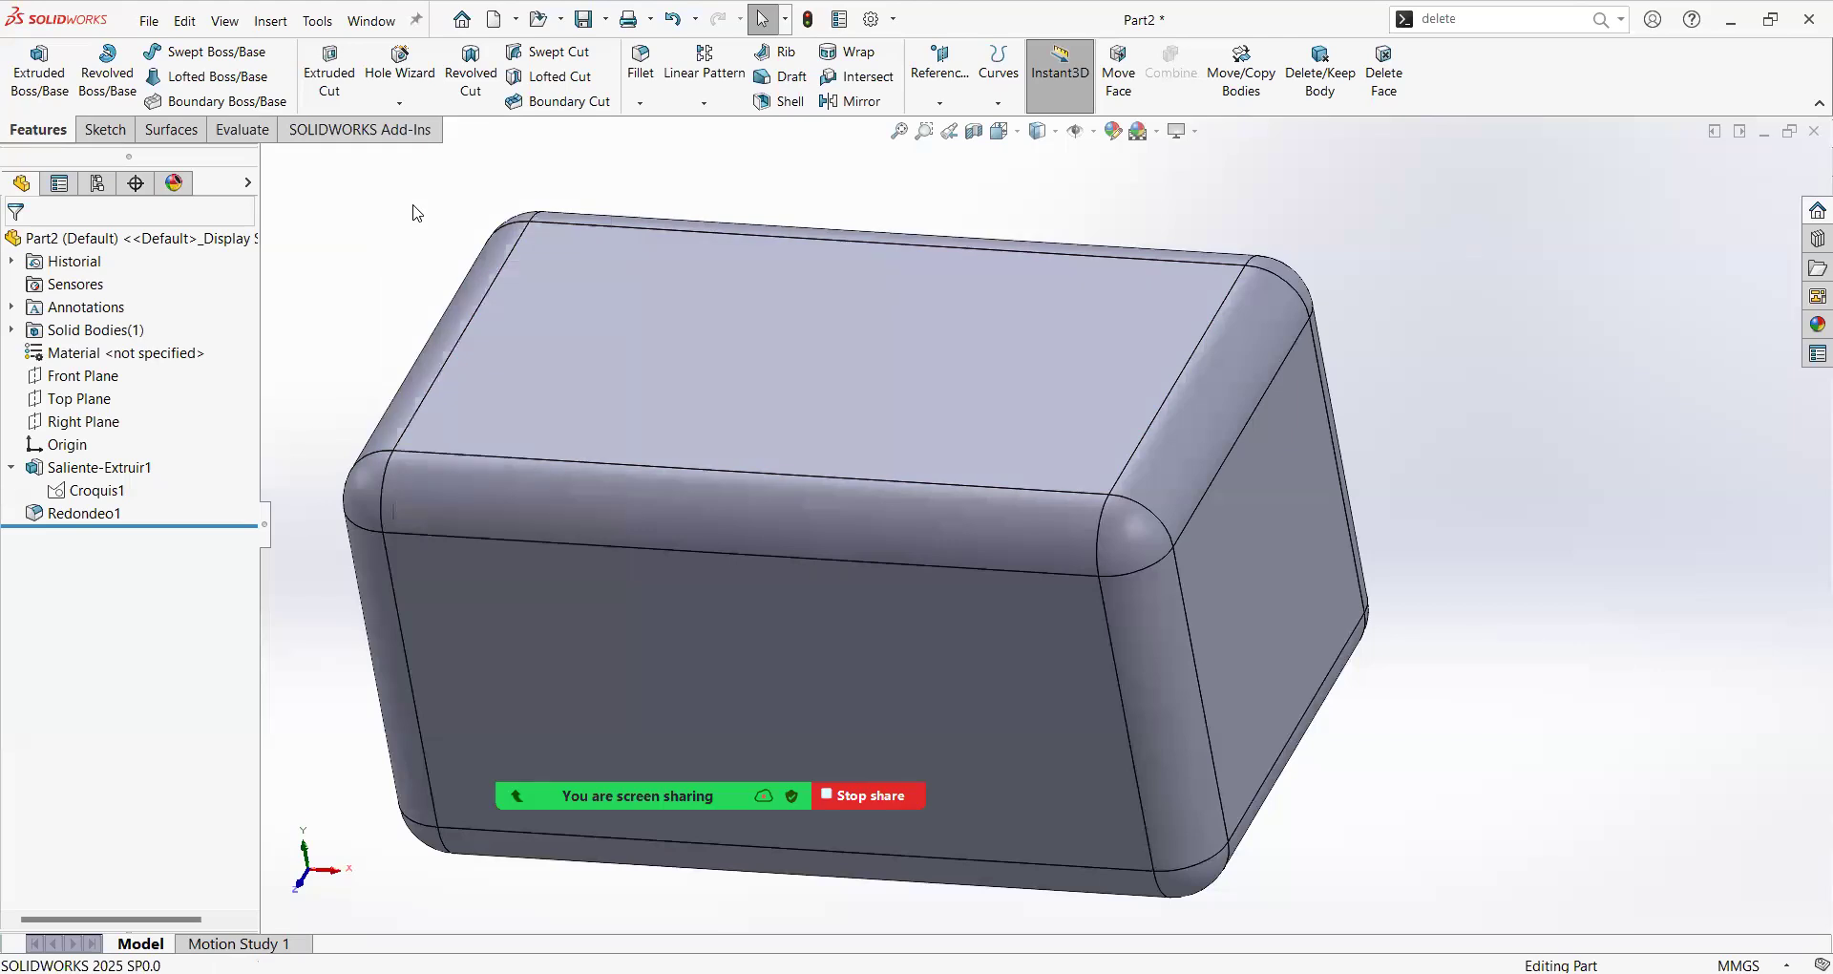
right_click(419, 207)
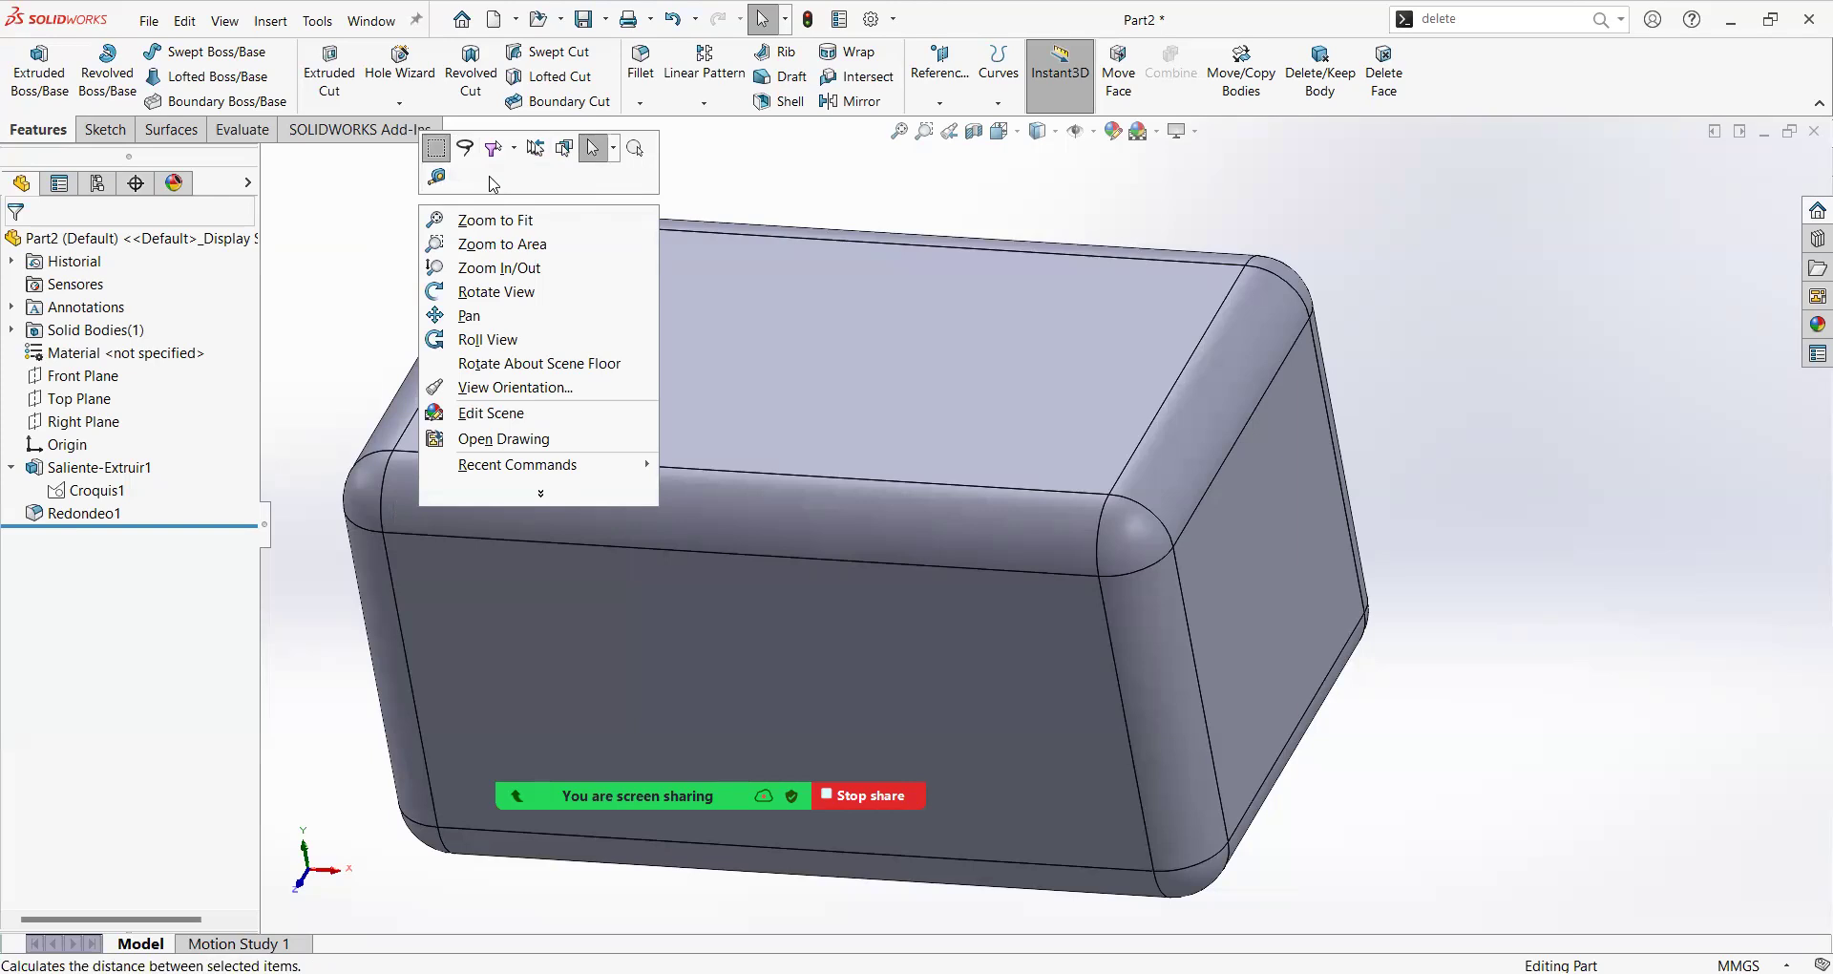
right_click(561, 153)
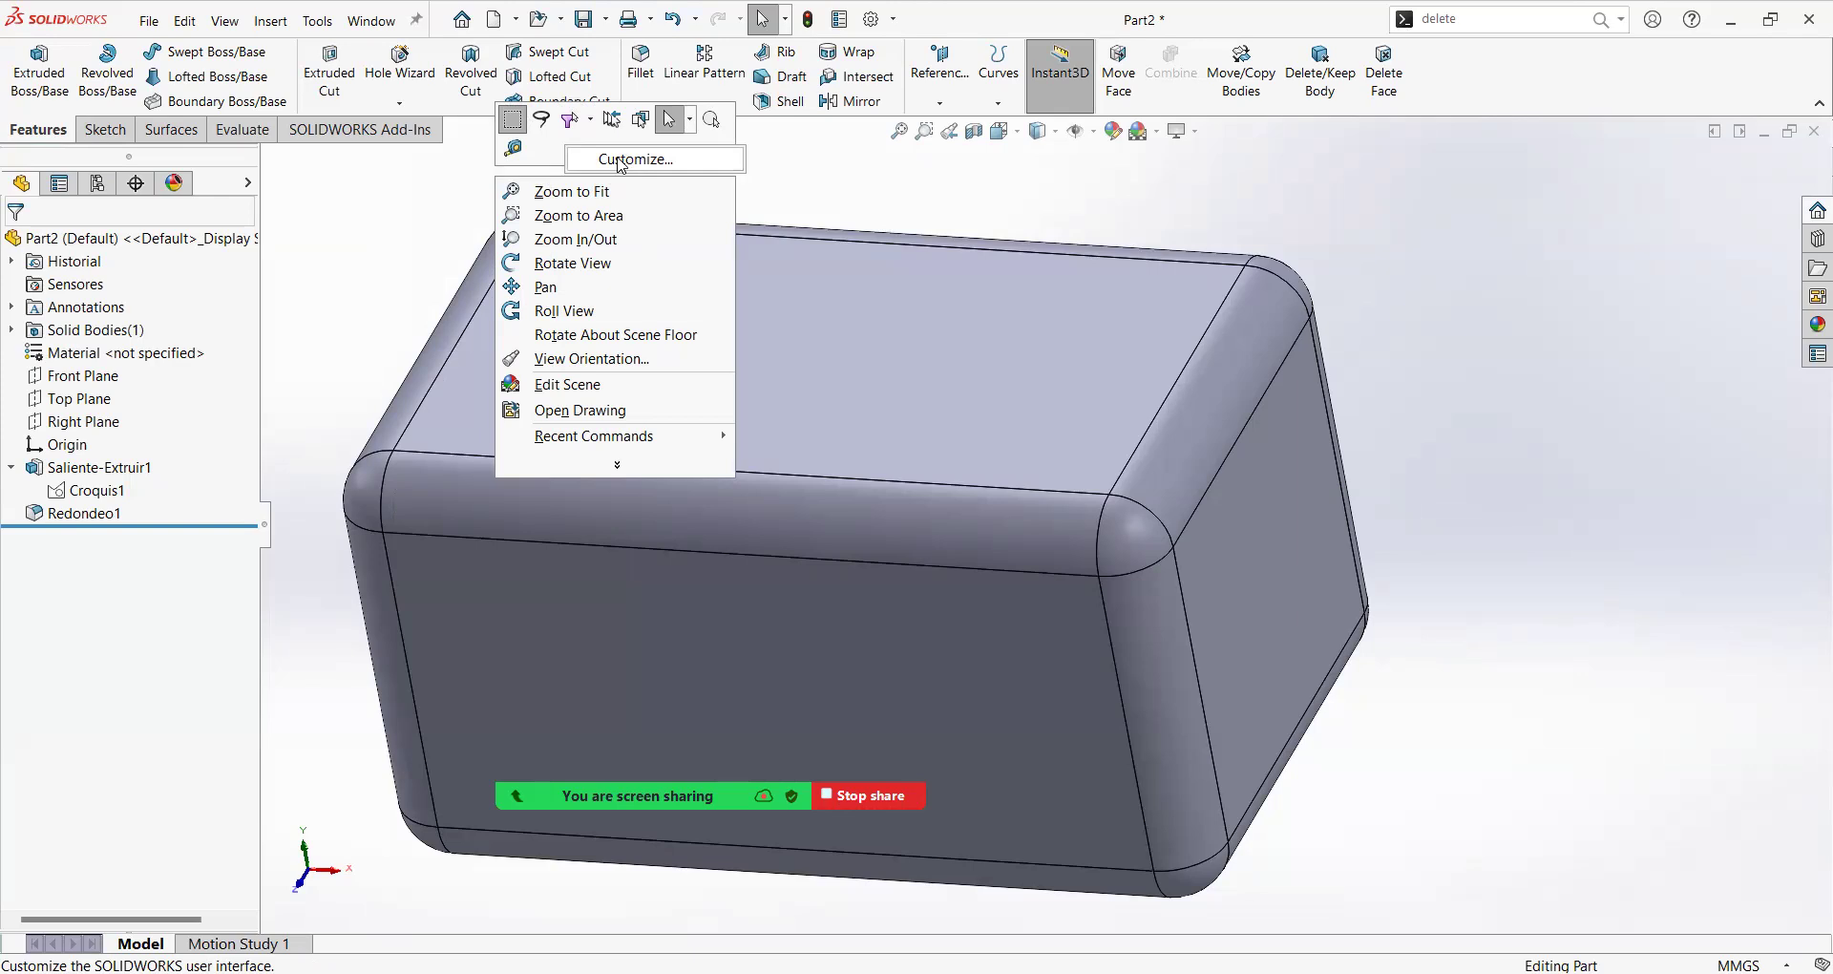
Step: Open Customize and place its window beside the graphics-area shortcut bar
click(623, 162)
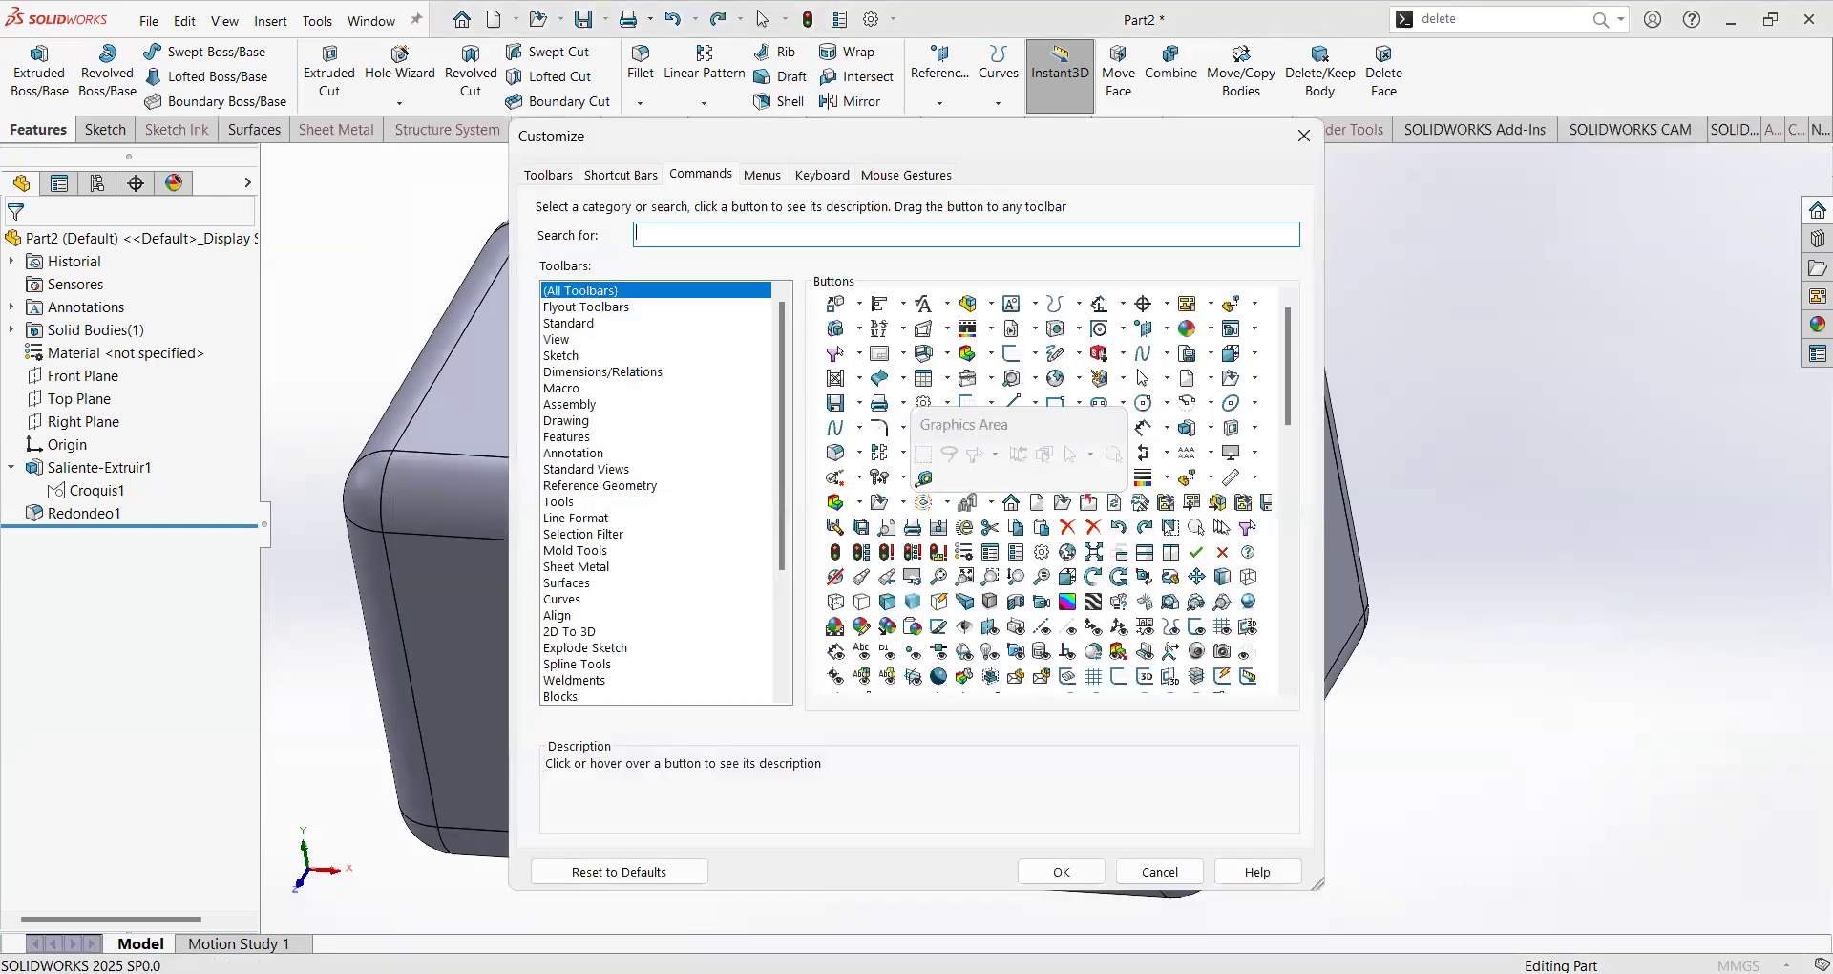
key(s)
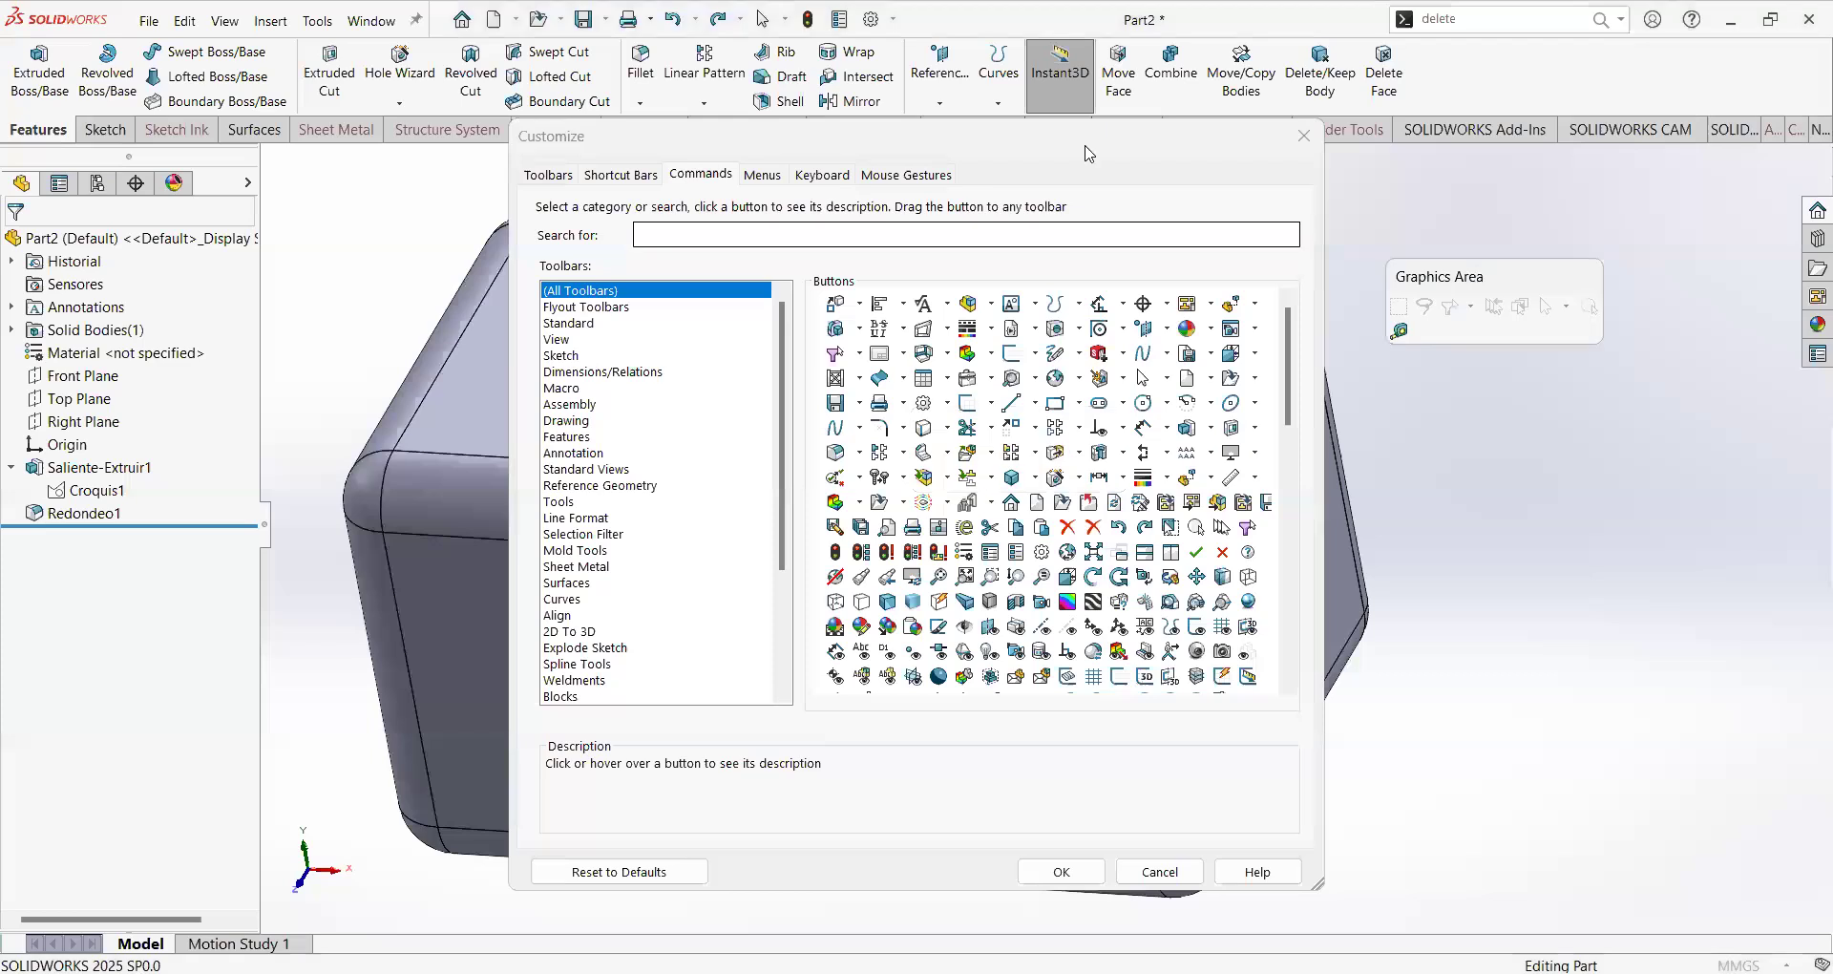
key(s)
drag(1056, 153, 950, 164)
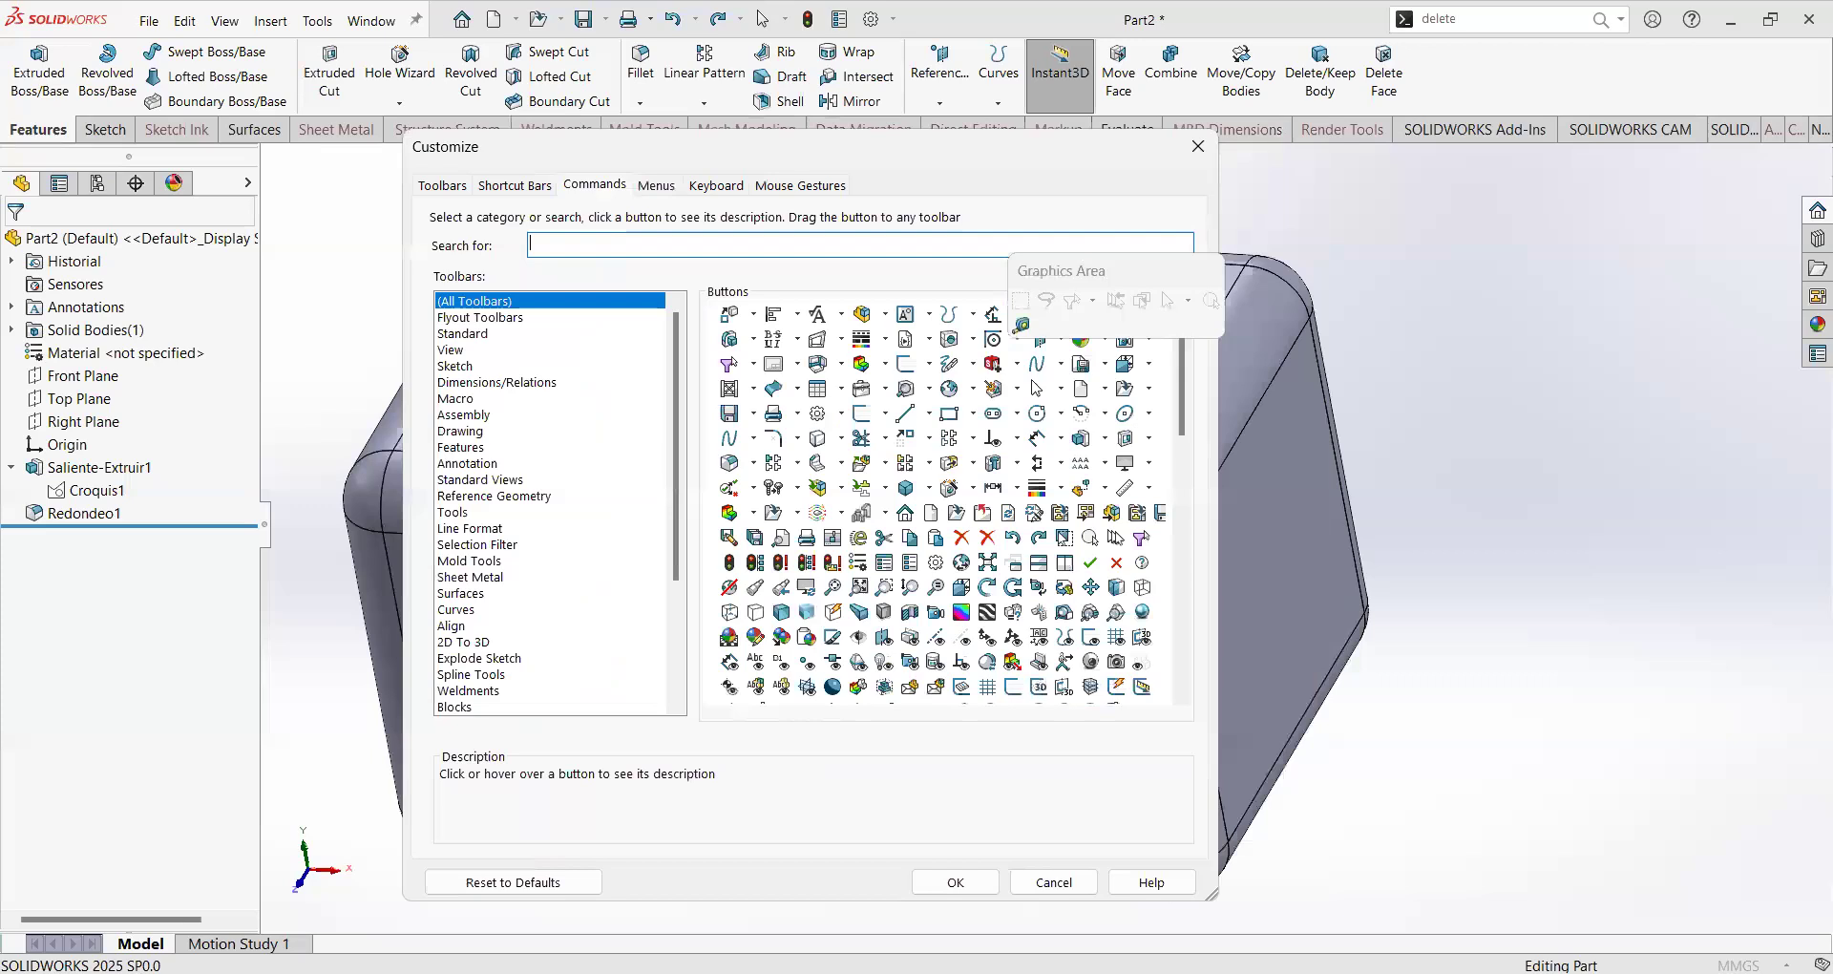
key(s)
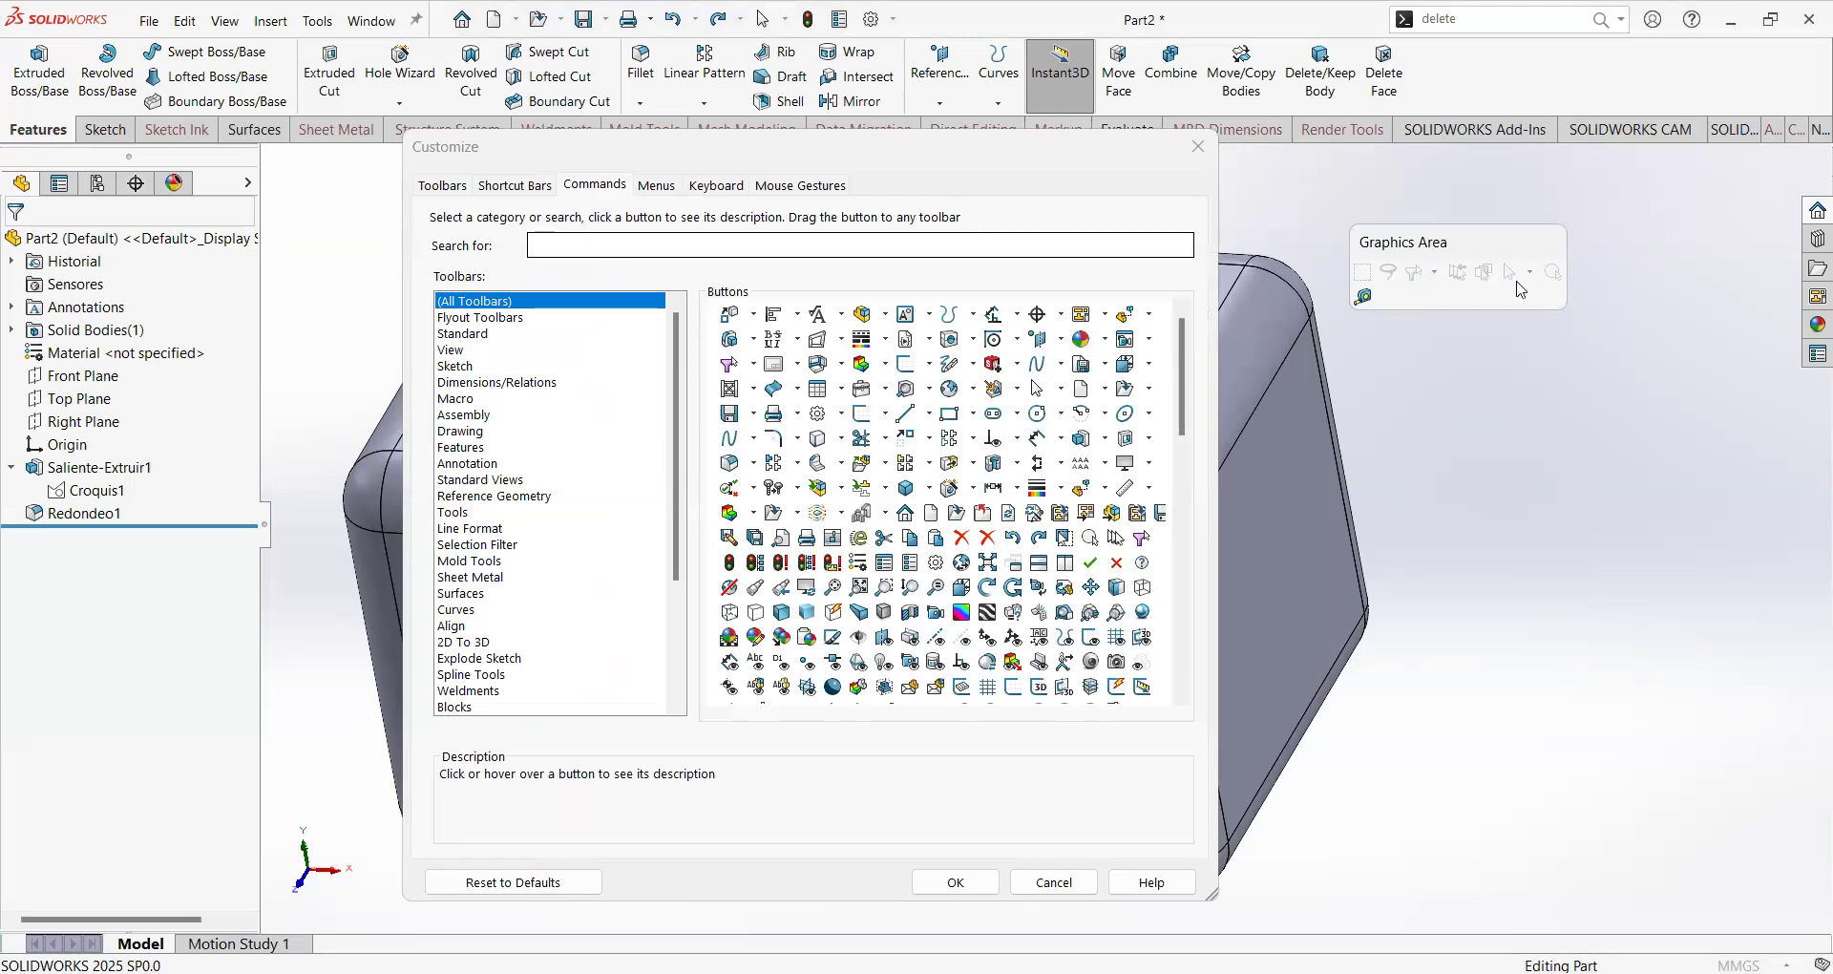
key(s)
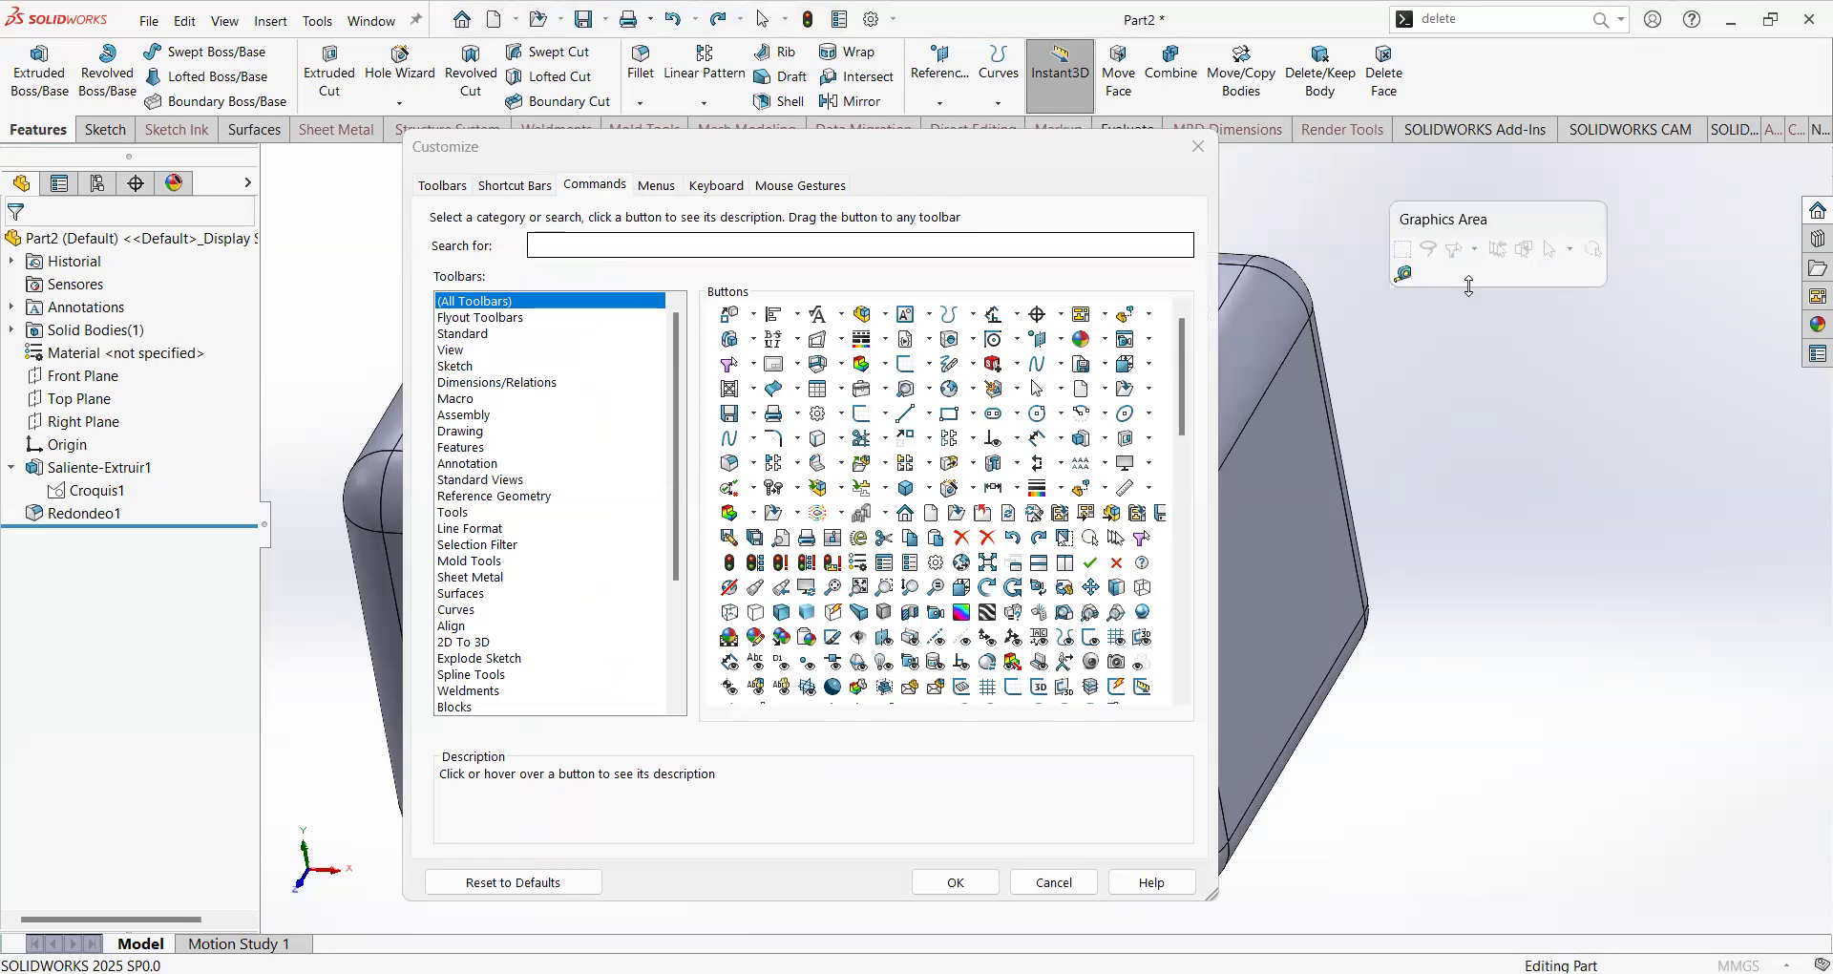
Step: Add Mass Properties from the Tools category to the graphics-area shortcut bar and confirm
click(622, 245)
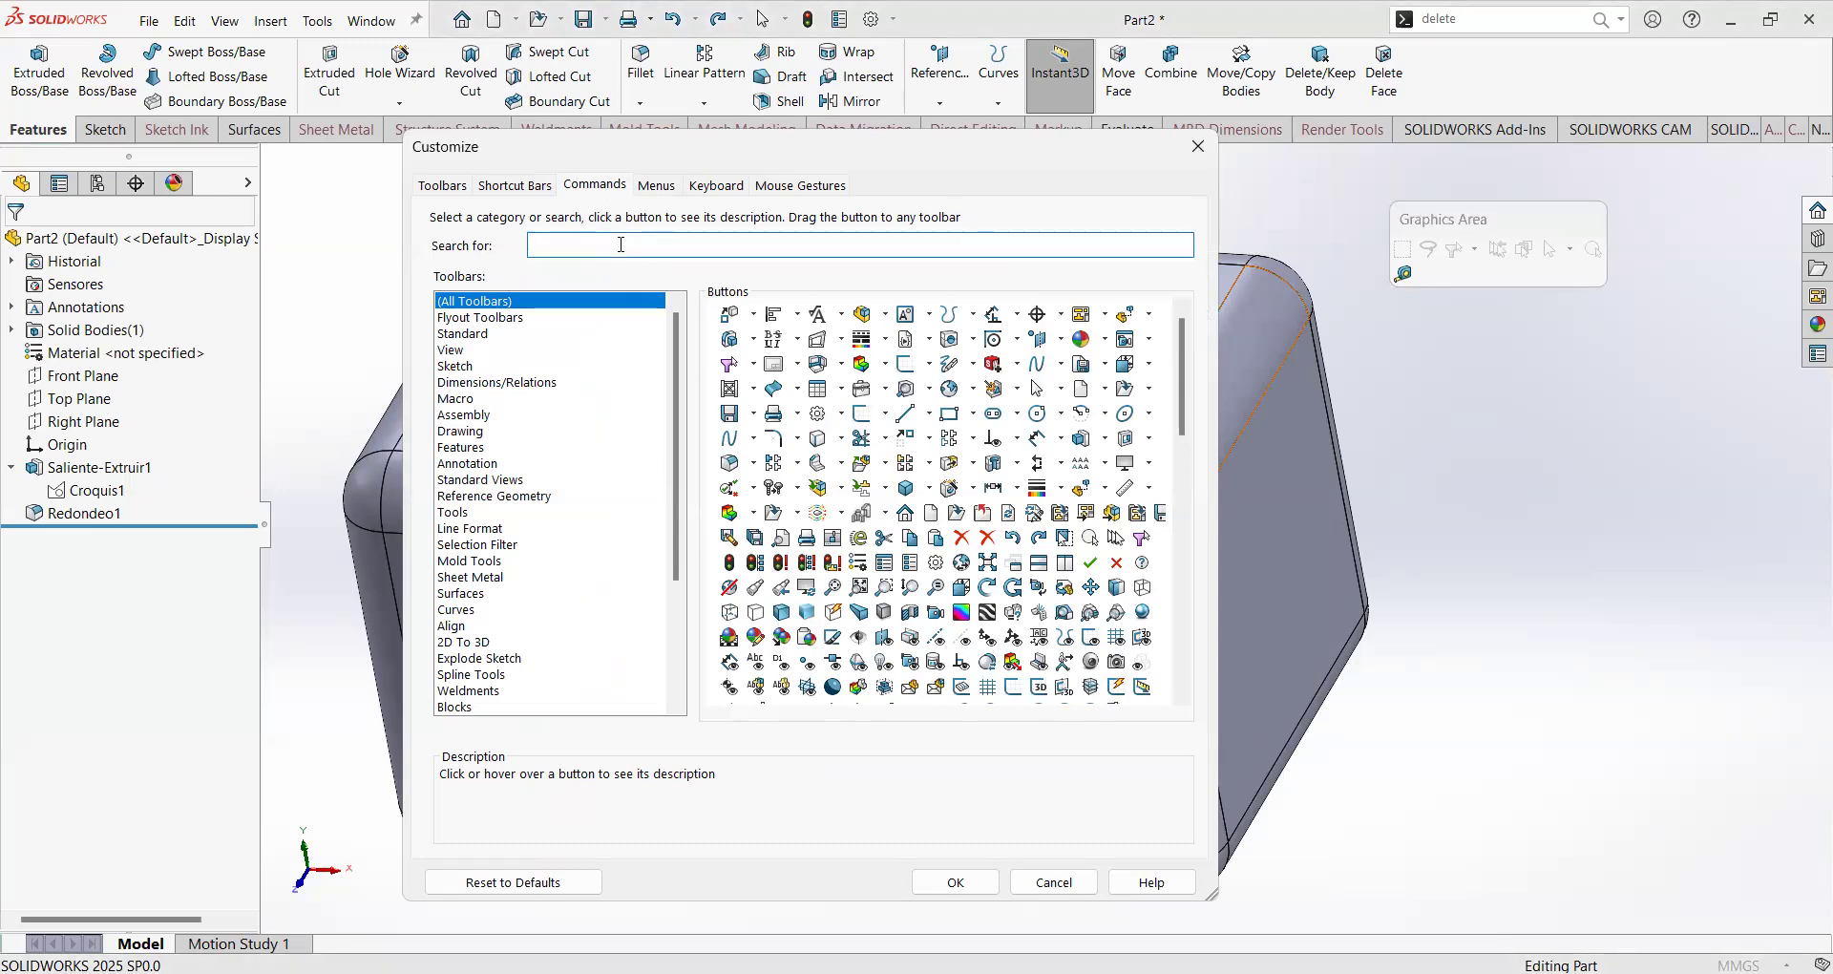
scroll(854, 544, down, 3)
scroll(523, 540, down, 1)
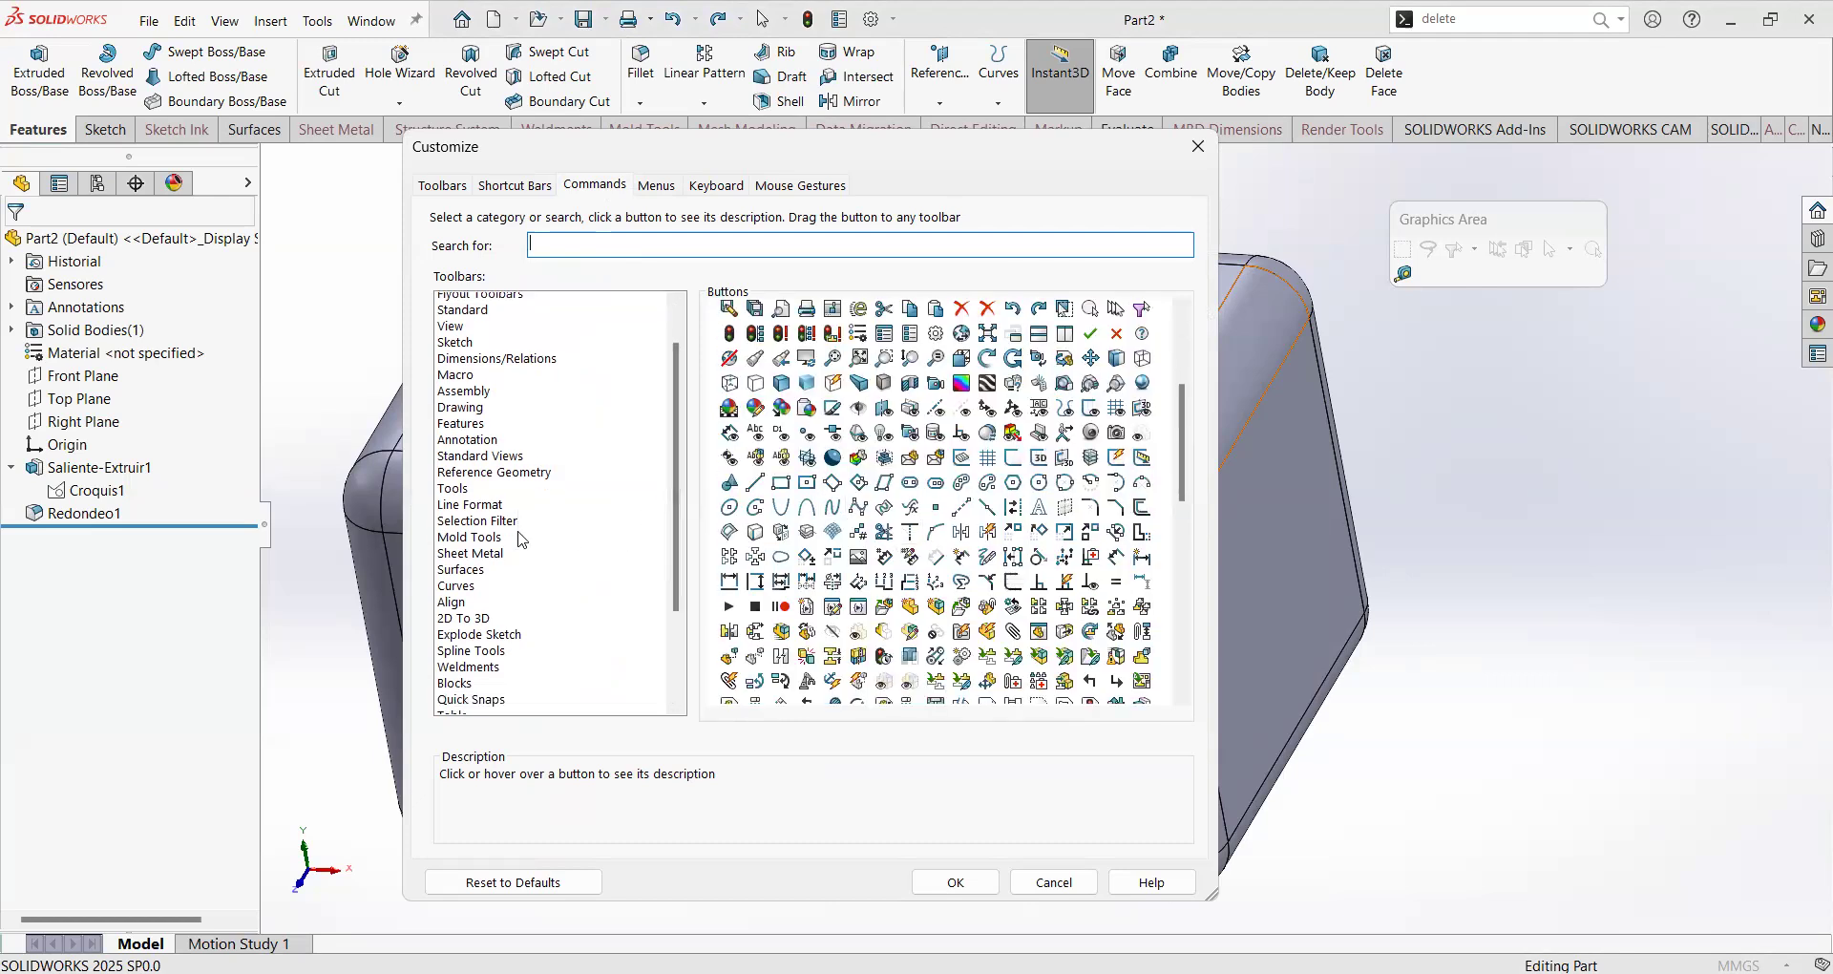
scroll(523, 540, down, 3)
click(462, 334)
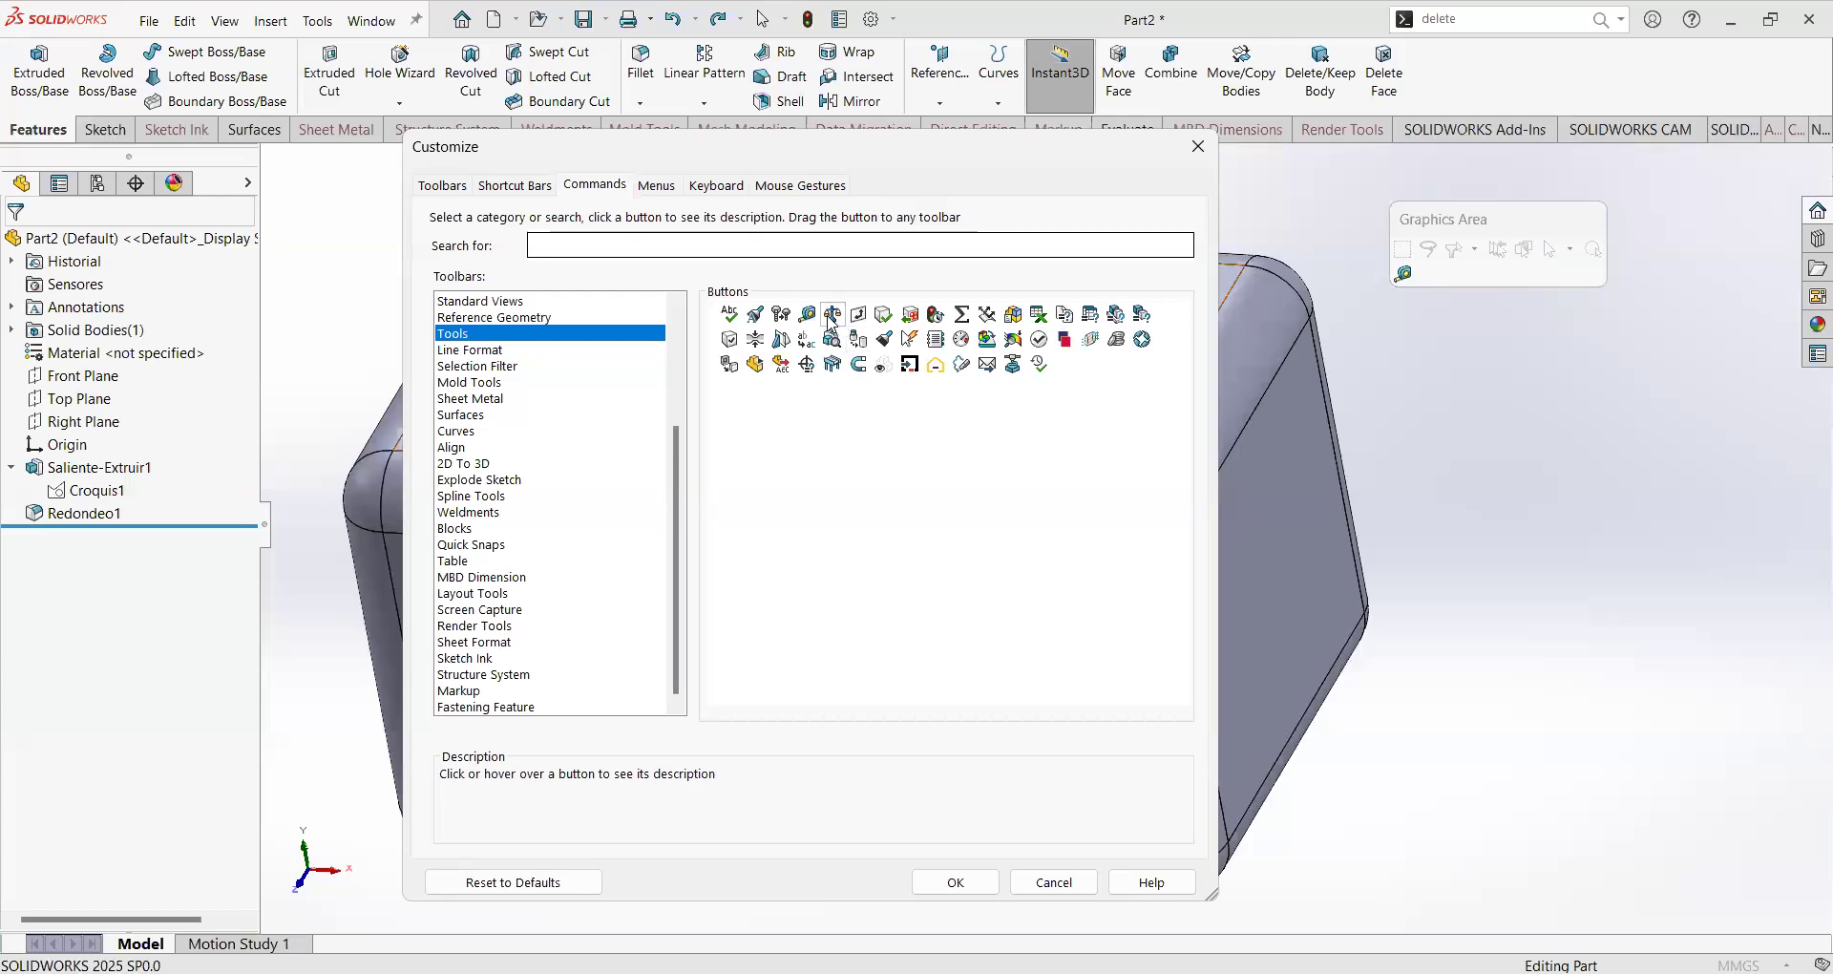
drag(834, 323, 1422, 286)
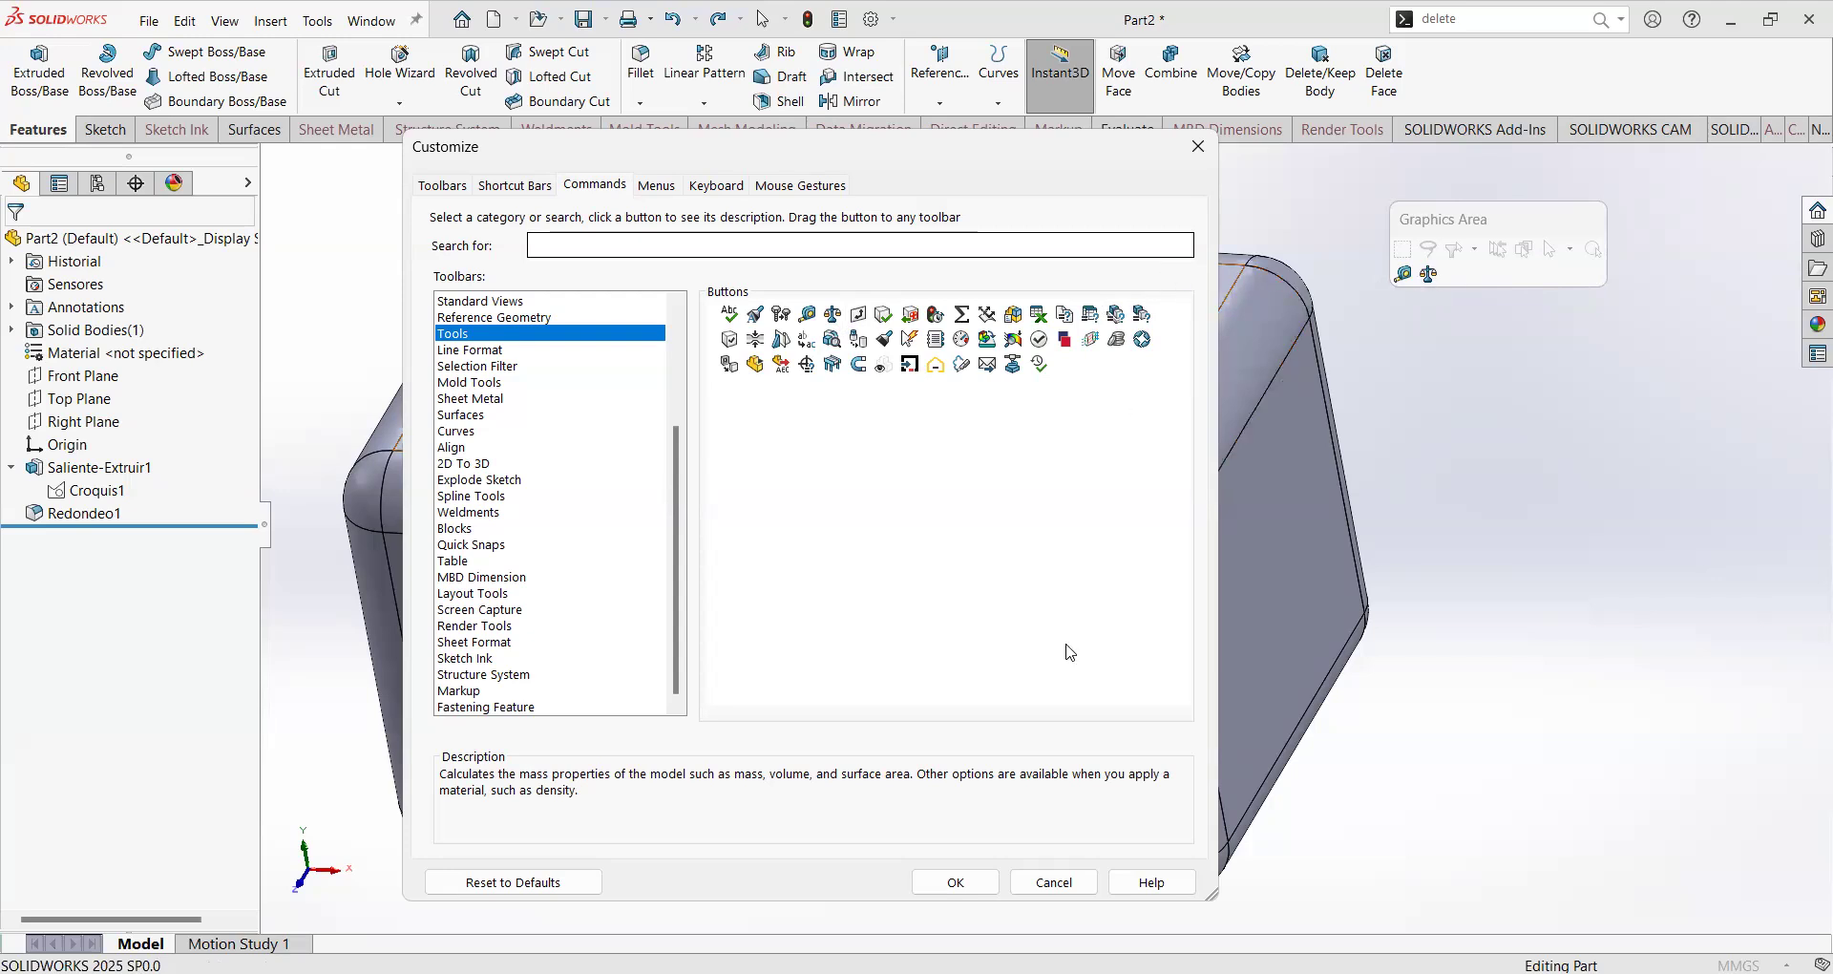
click(956, 883)
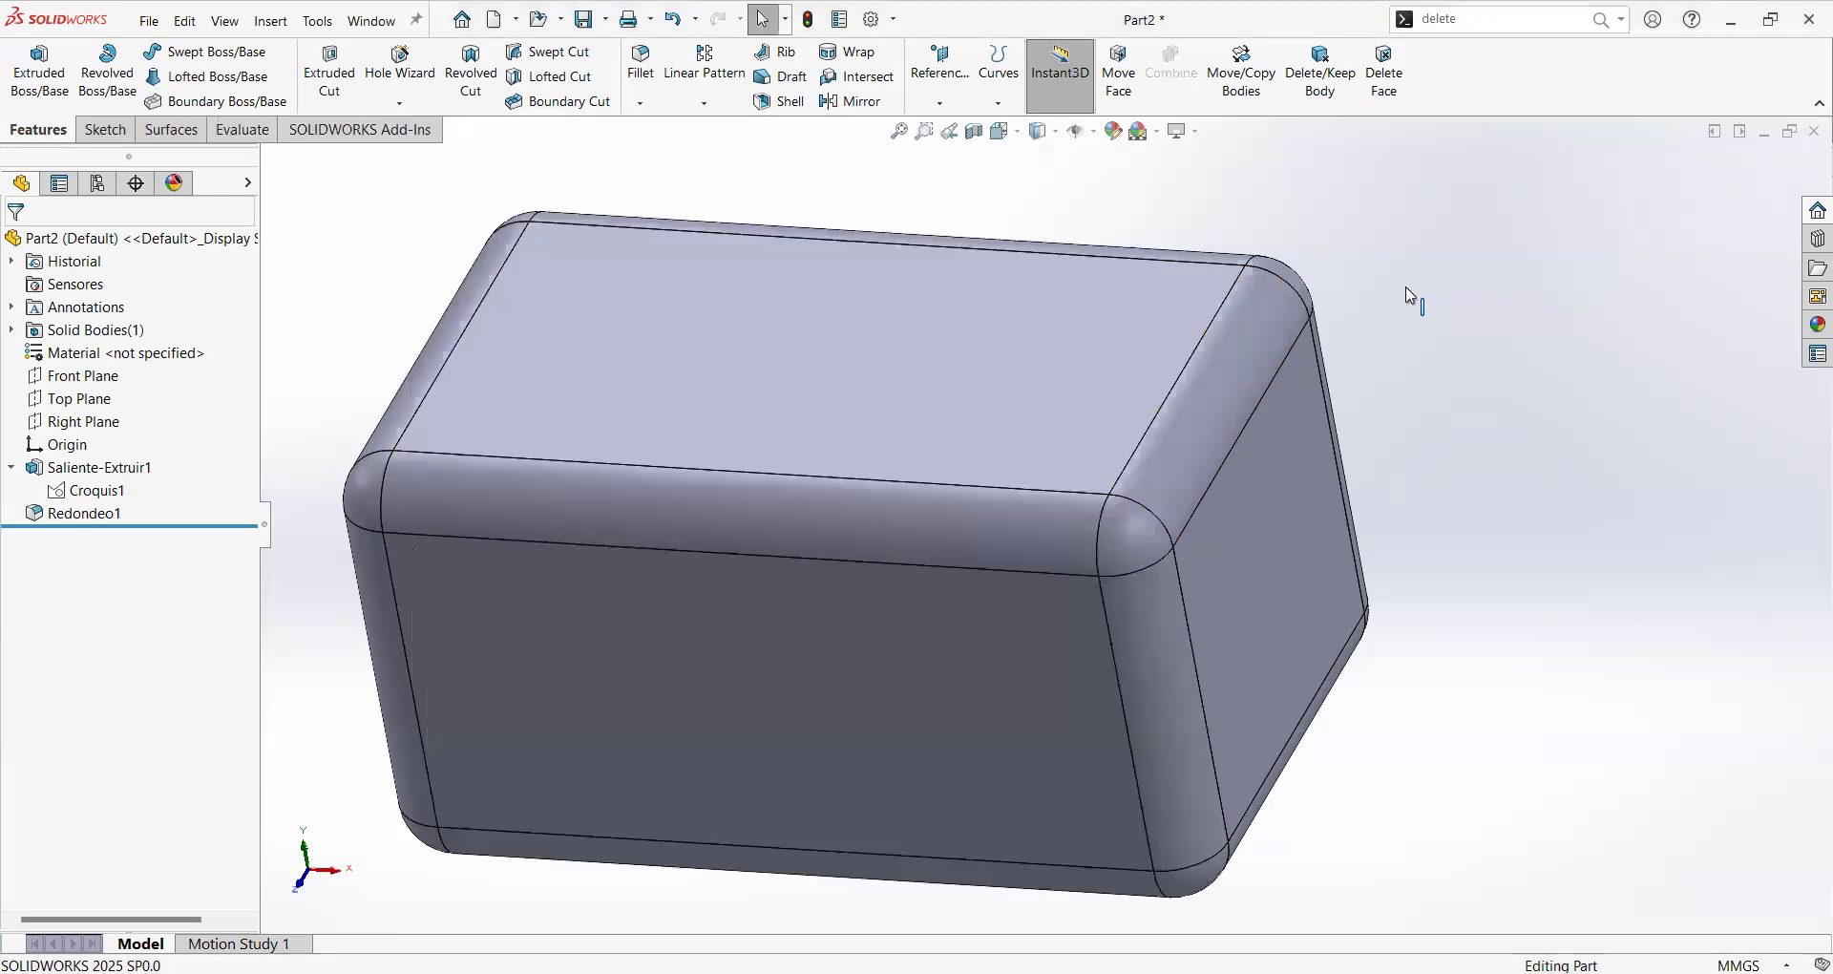
right_click(1390, 262)
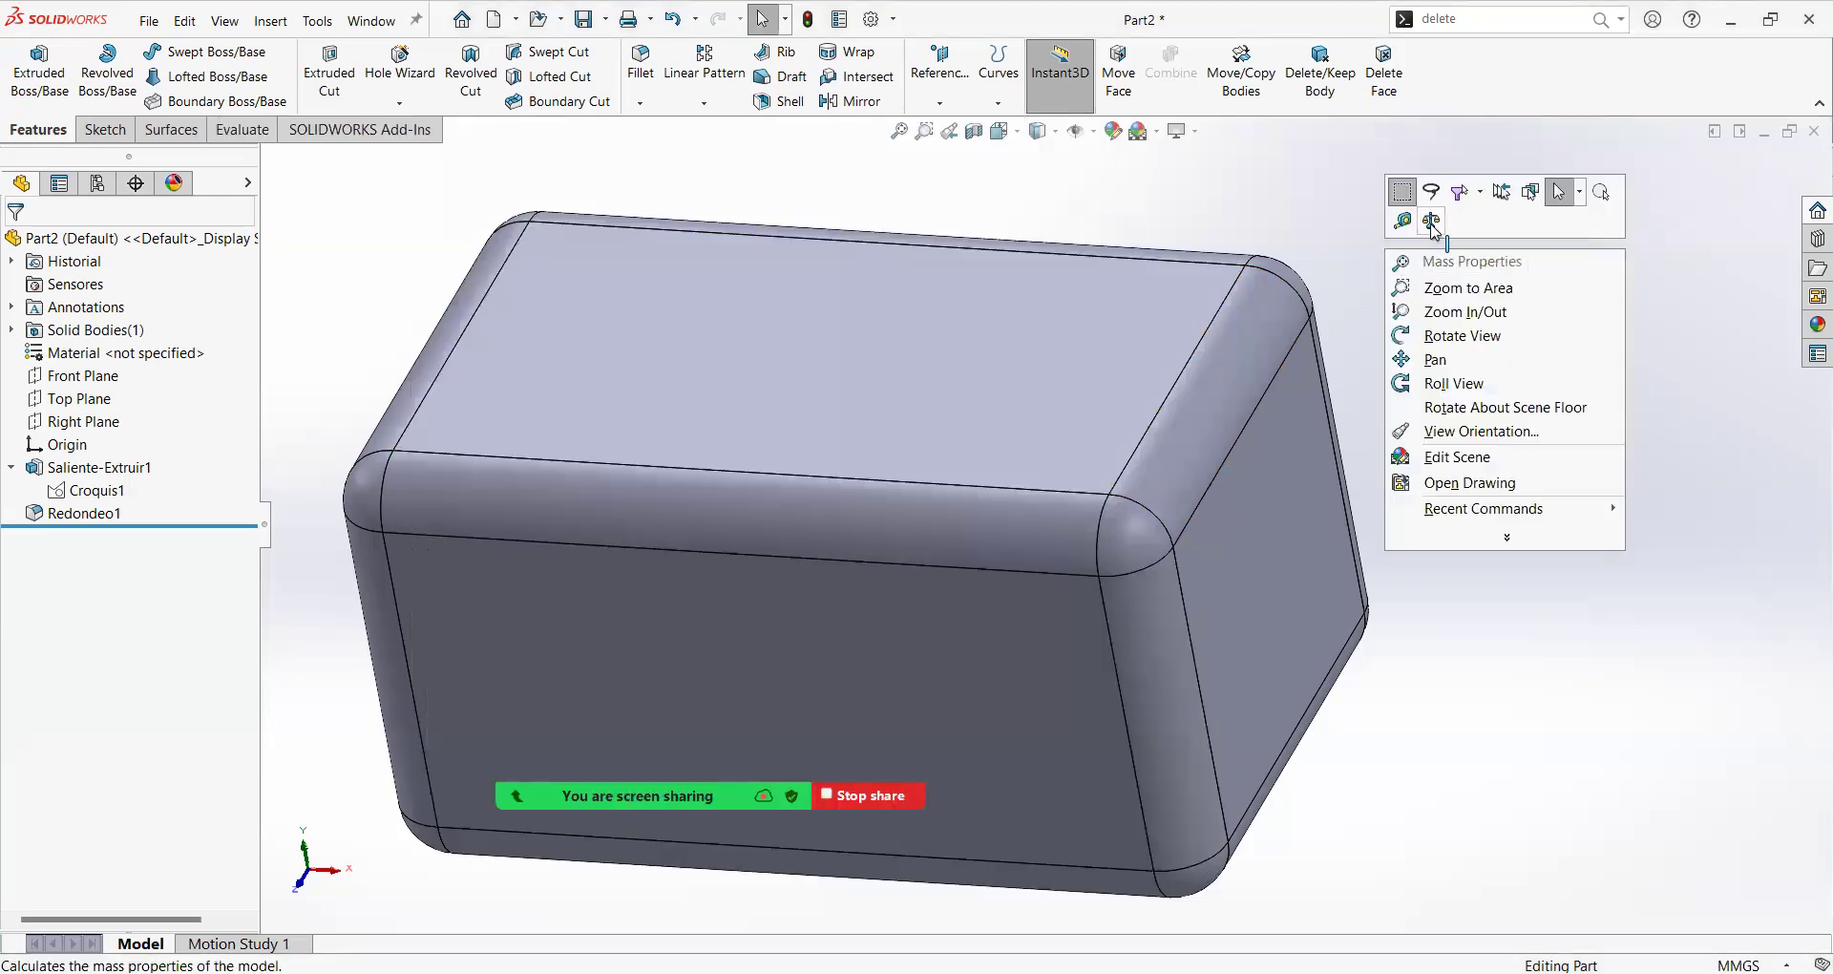
click(1434, 225)
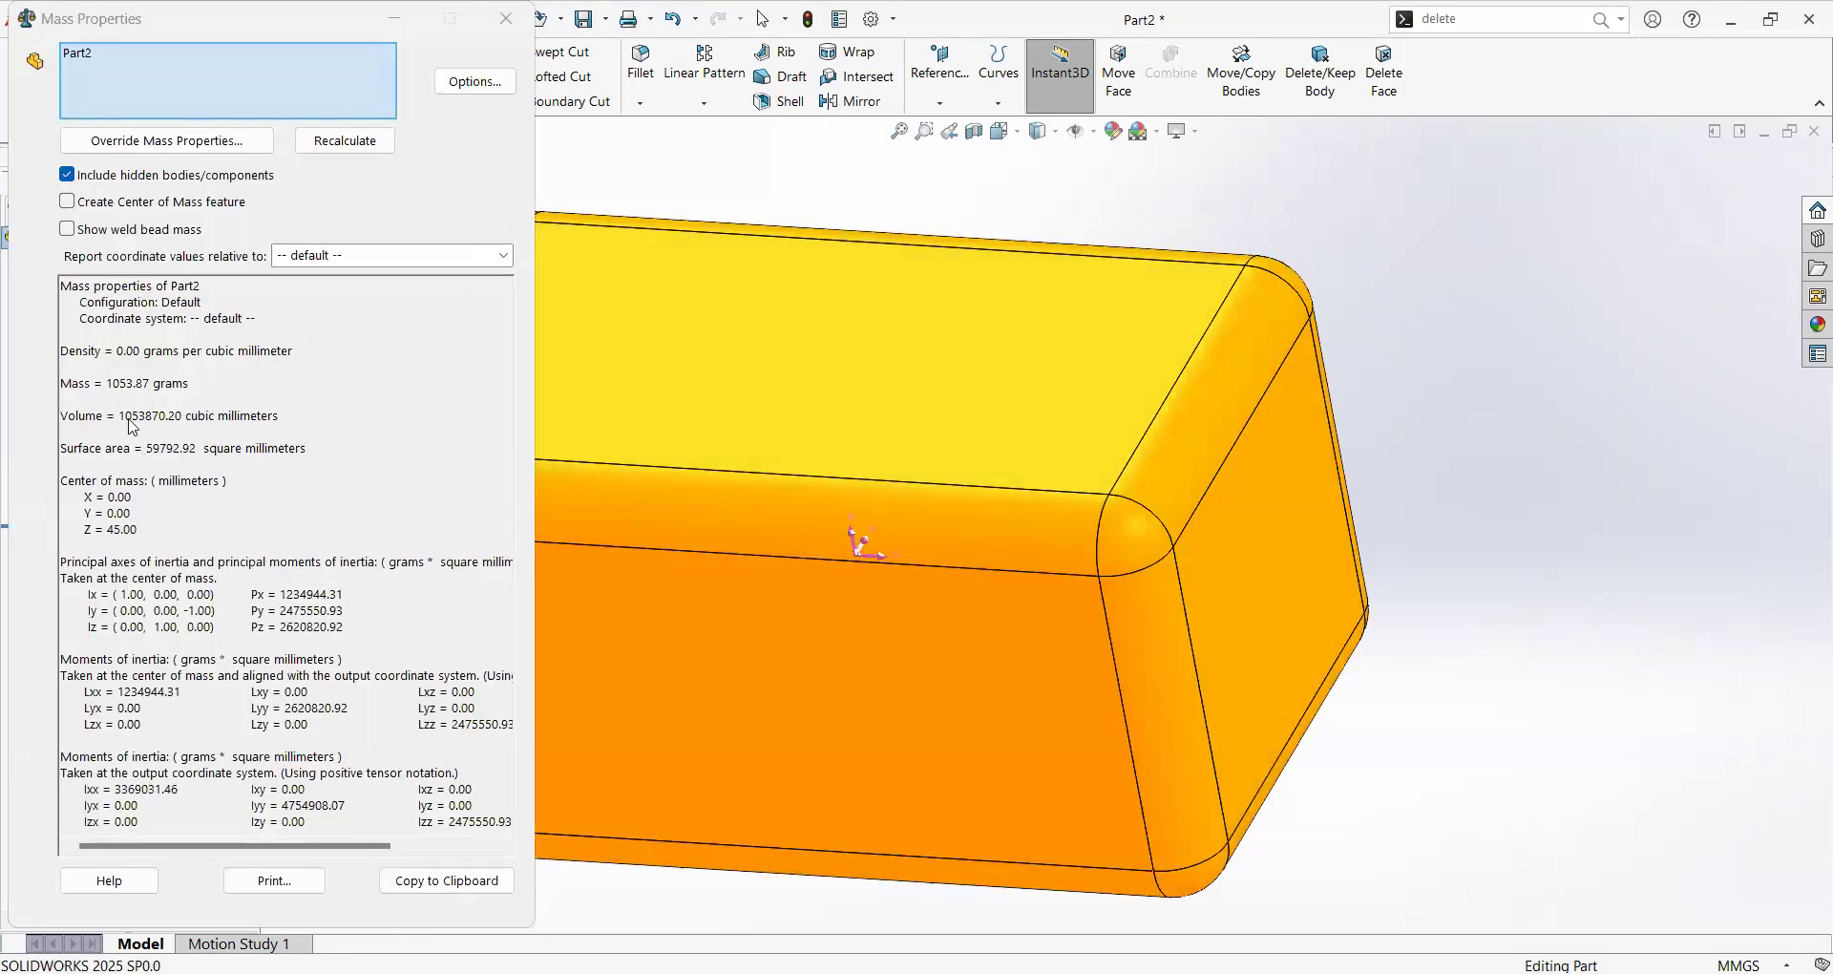
drag(152, 449, 212, 457)
click(143, 496)
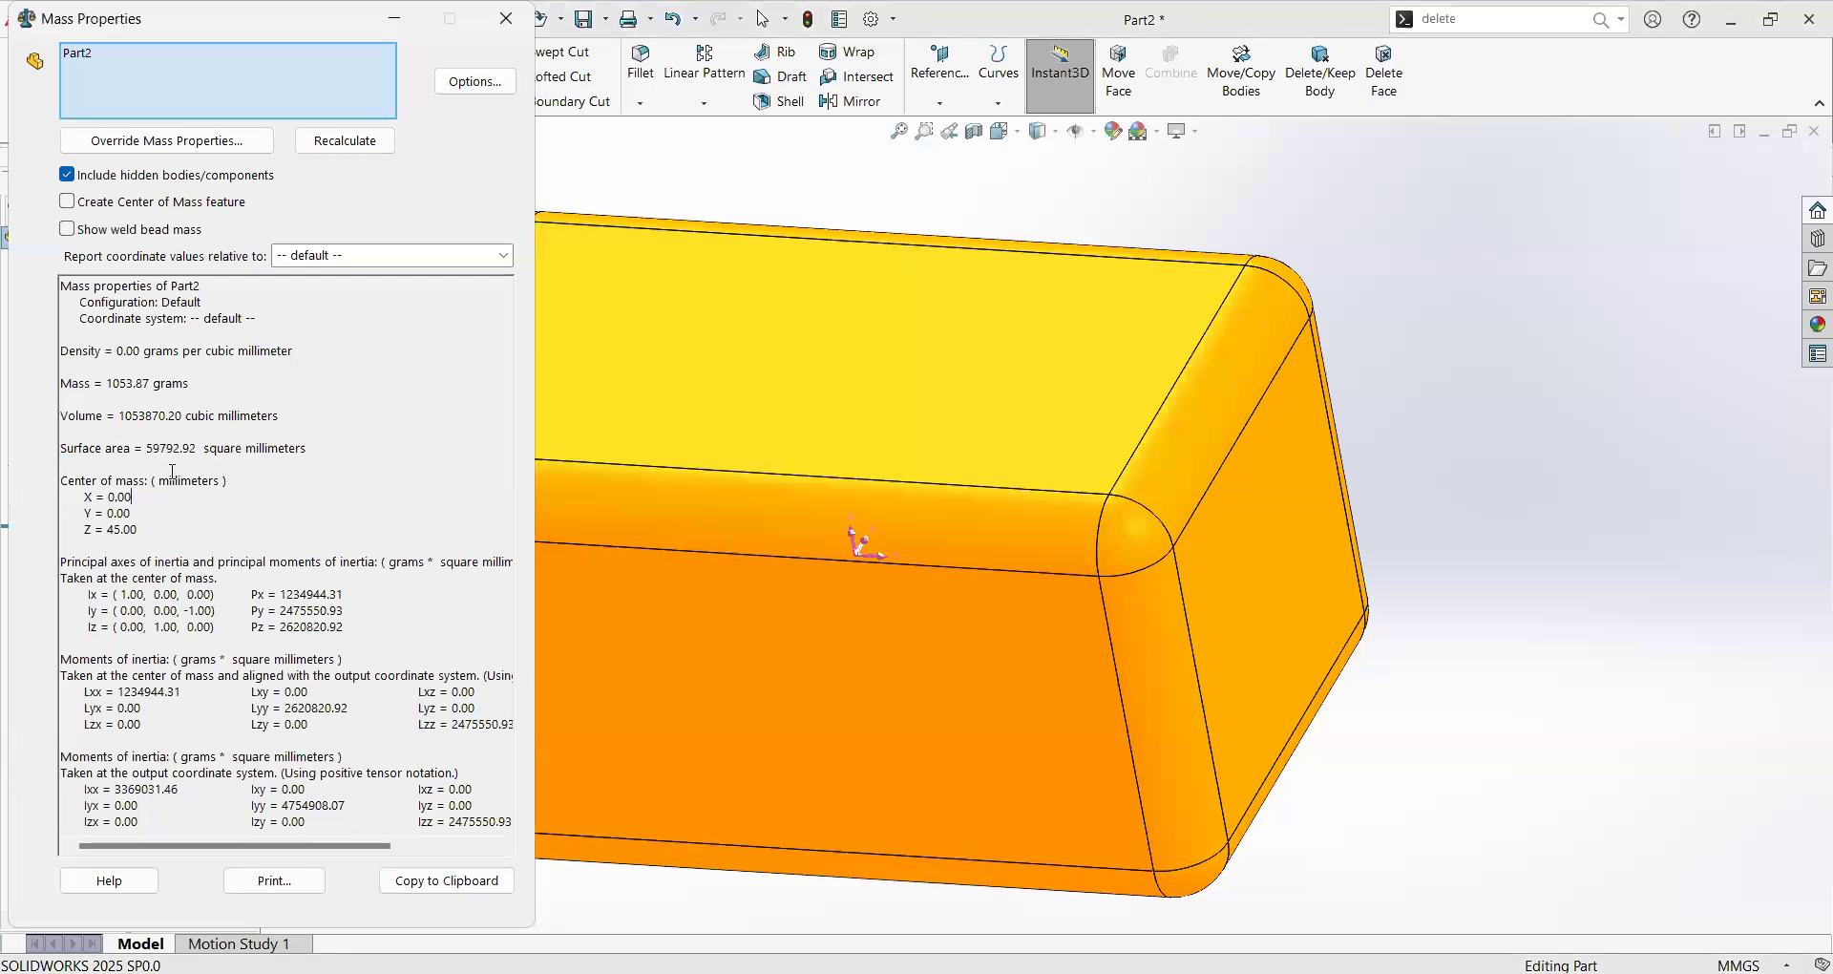
click(503, 23)
scroll(1391, 356, down, 2)
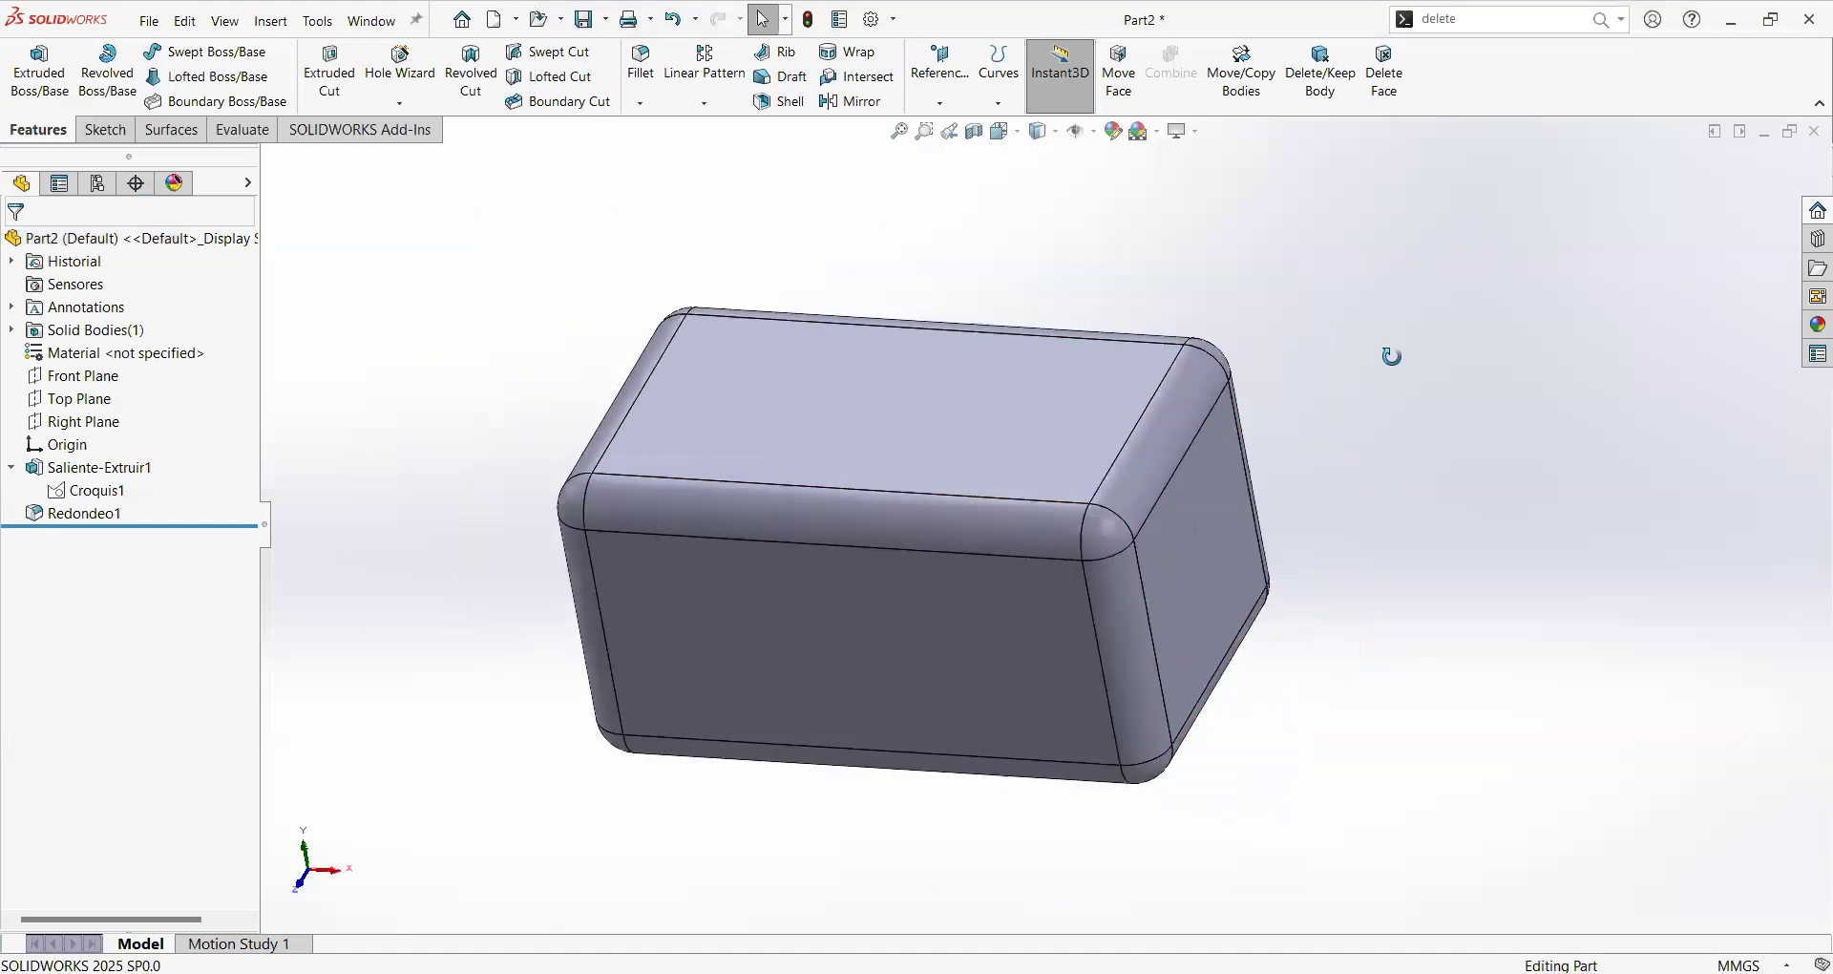
middle_drag(1391, 356, 1422, 482)
scroll(492, 420, down, 2)
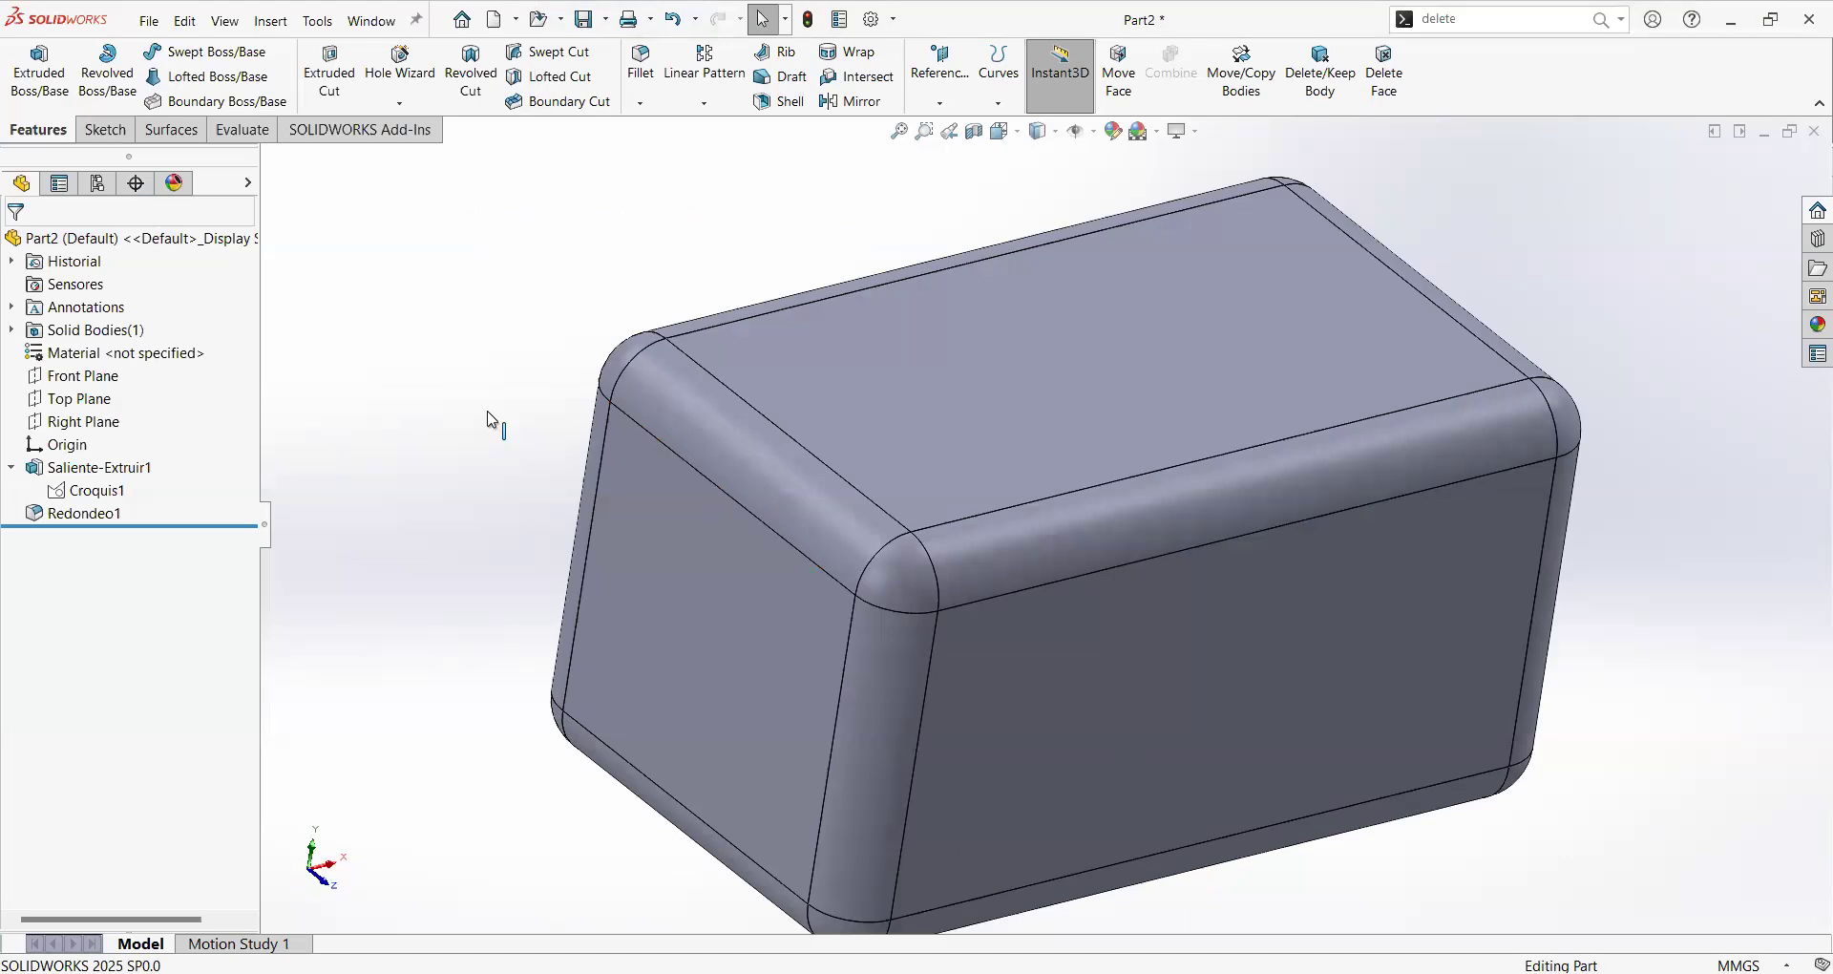
scroll(493, 420, up, 5)
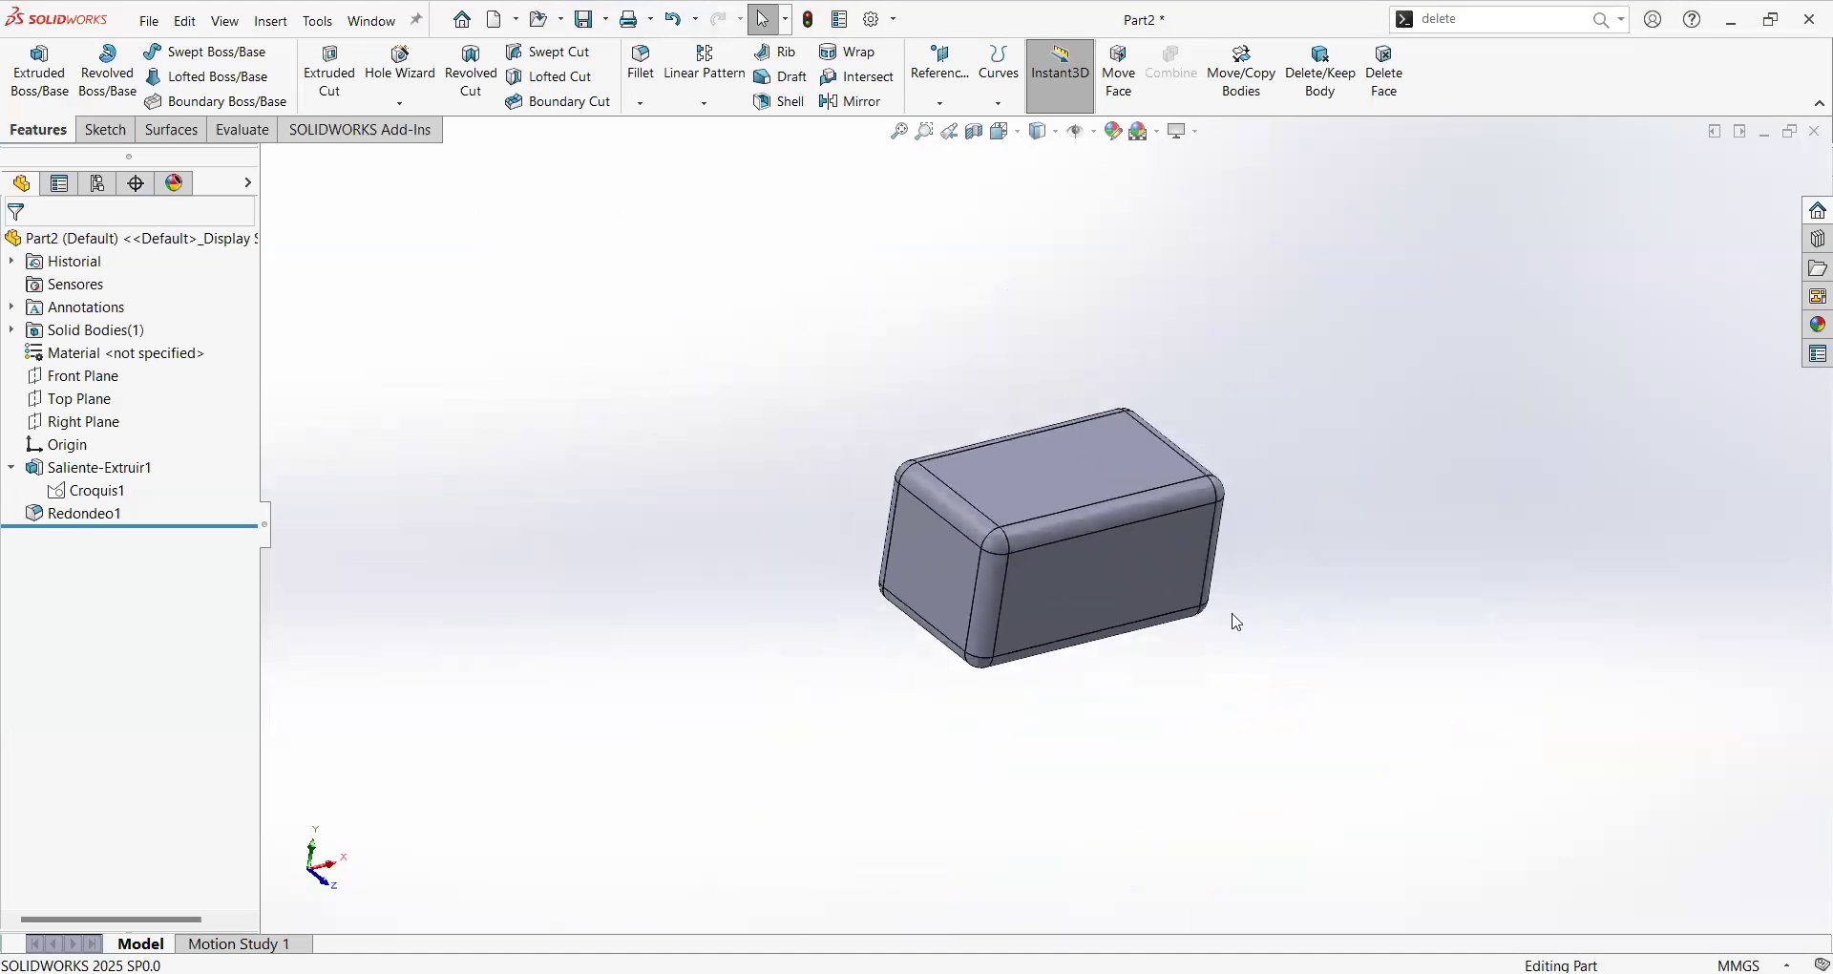
scroll(1542, 523, down, 4)
scroll(1614, 491, down, 3)
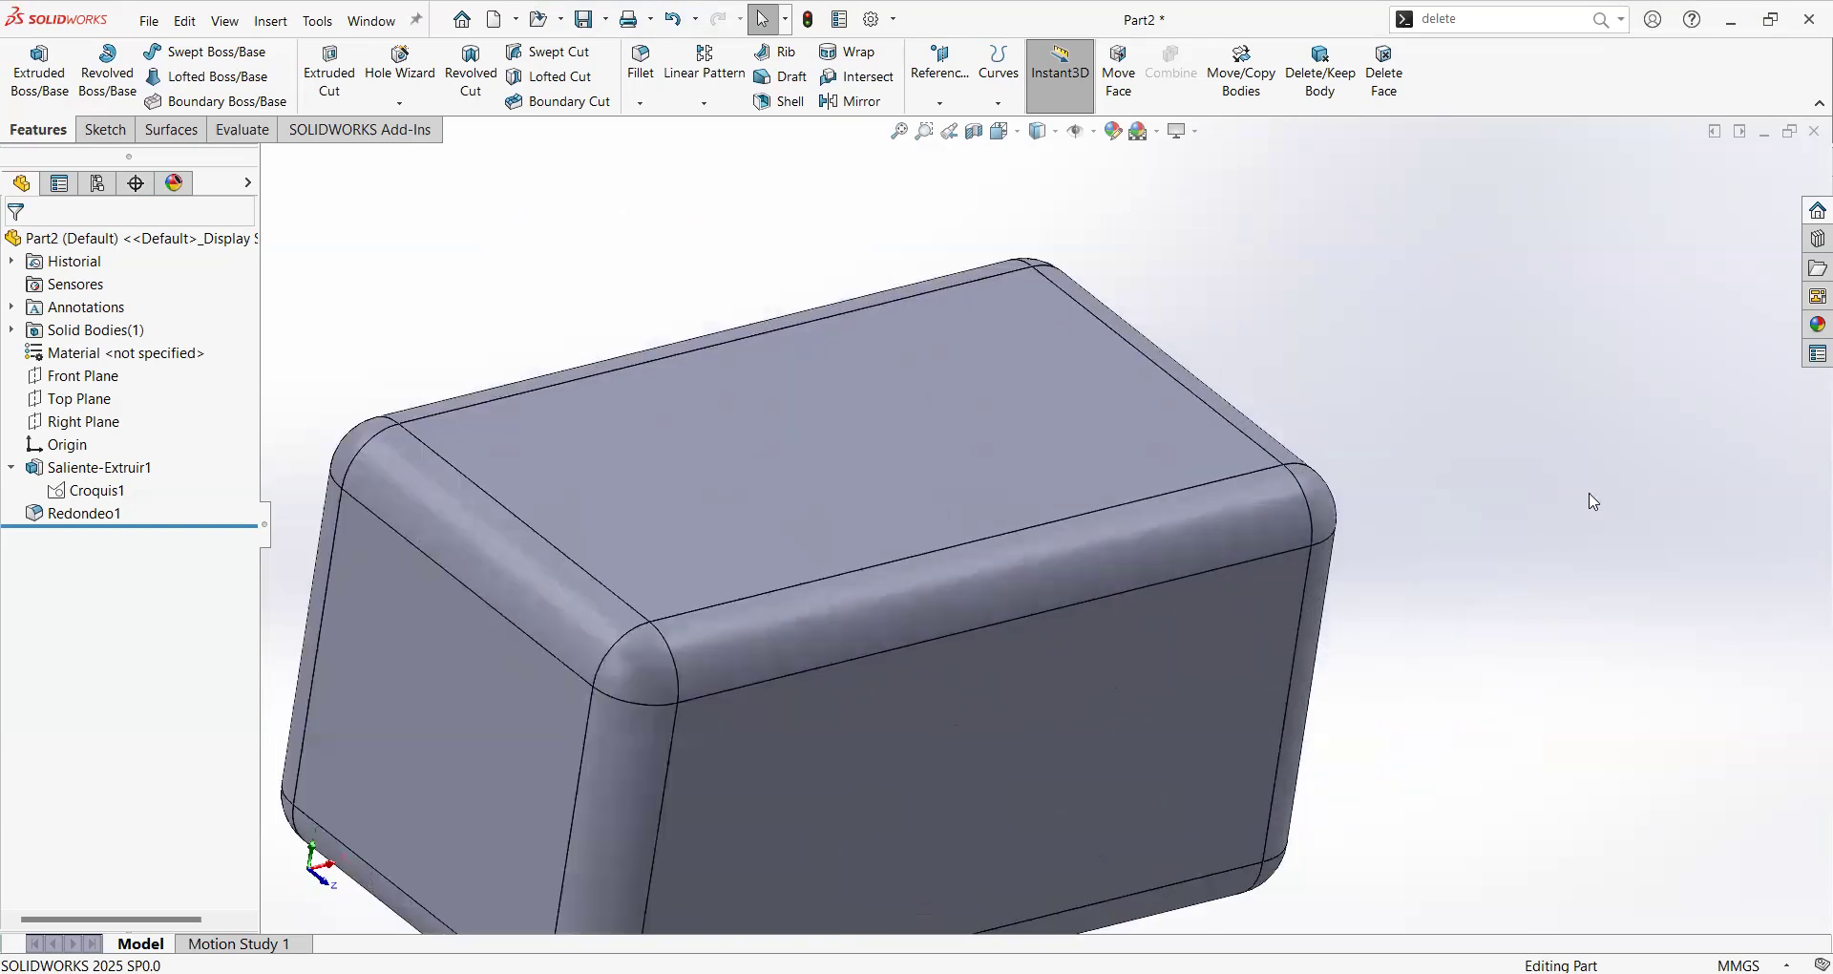
scroll(1423, 492, up, 3)
scroll(1368, 506, up, 1)
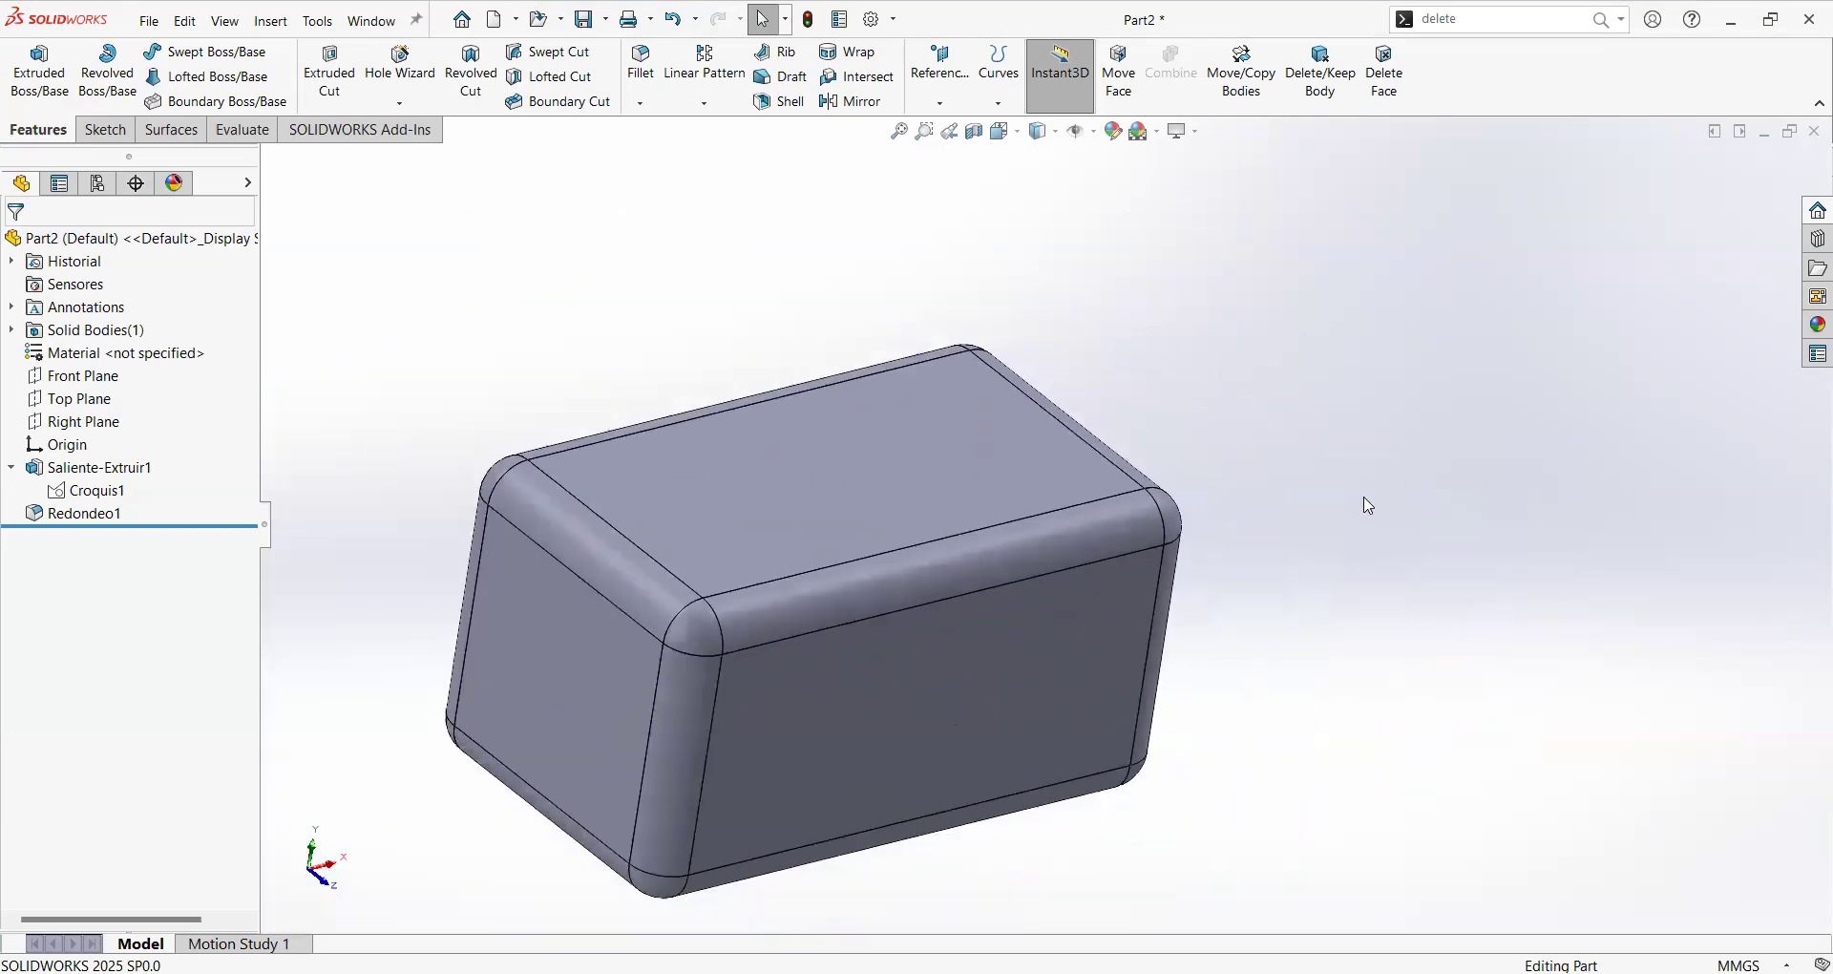